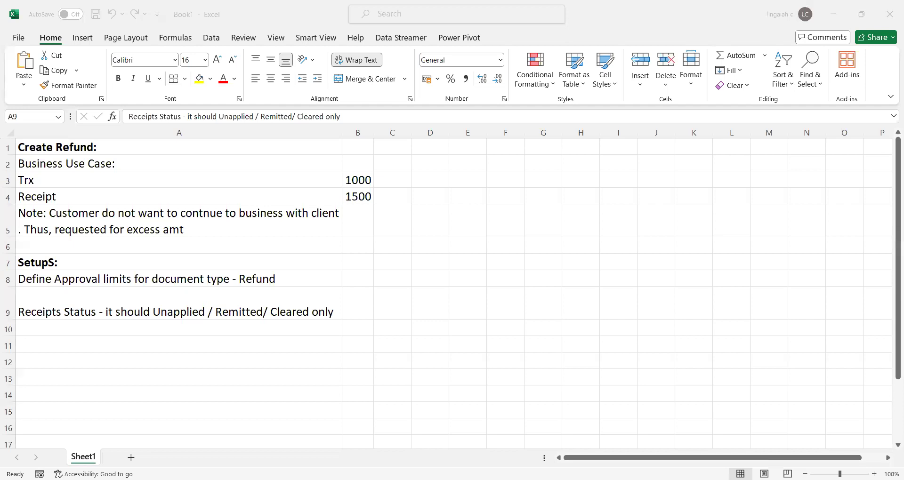
Read the business use case and the refund-the-excess note in Excel, then return to Oracle Fusion
{"action": "left_click", "coordinate": [179, 164]}
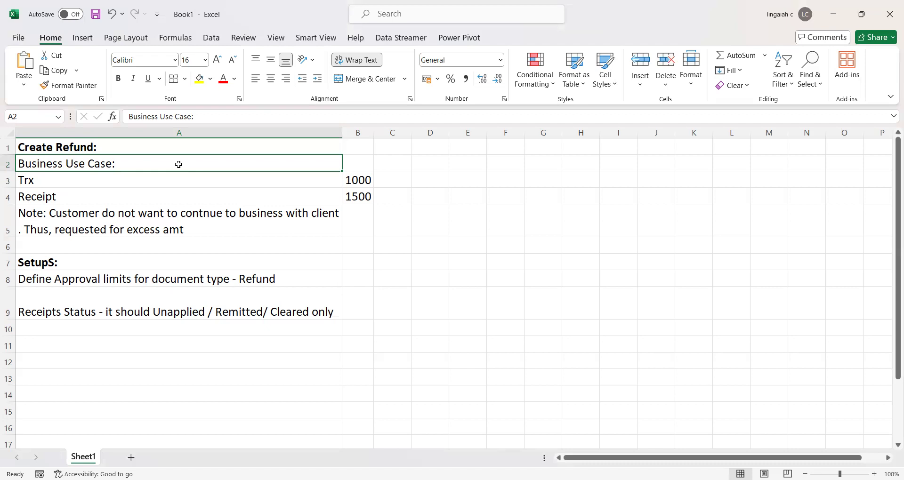
{"action": "left_click", "coordinate": [262, 223]}
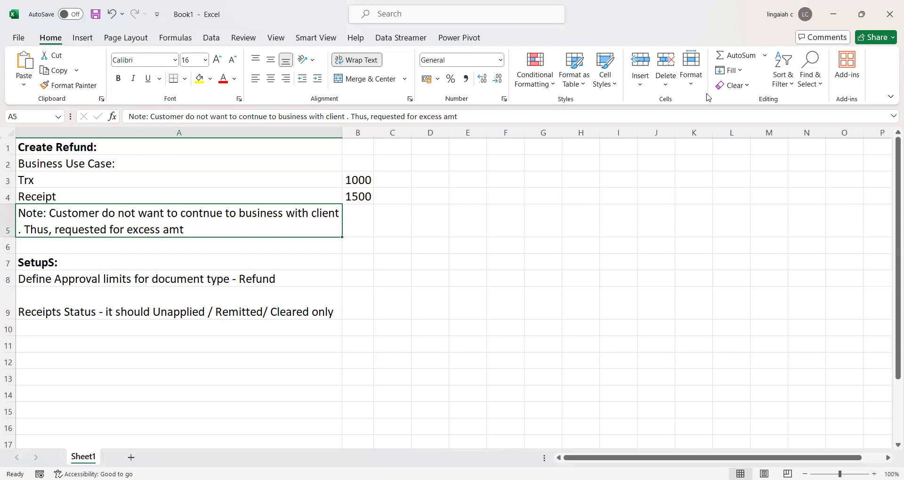
{"action": "key", "text": "alt+Tab"}
Start a new US1 Business Unit transaction billed to ABC Telecommunications
{"action": "left_click", "coordinate": [480, 278]}
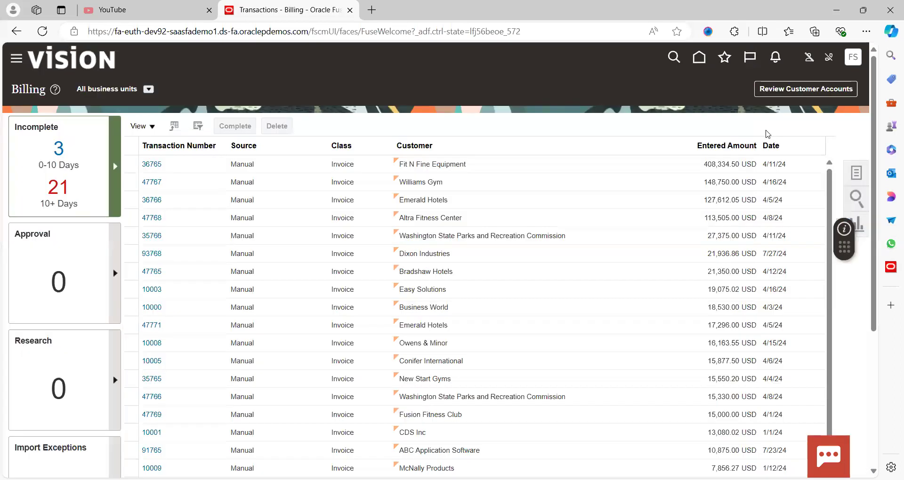
{"action": "left_click", "coordinate": [856, 173]}
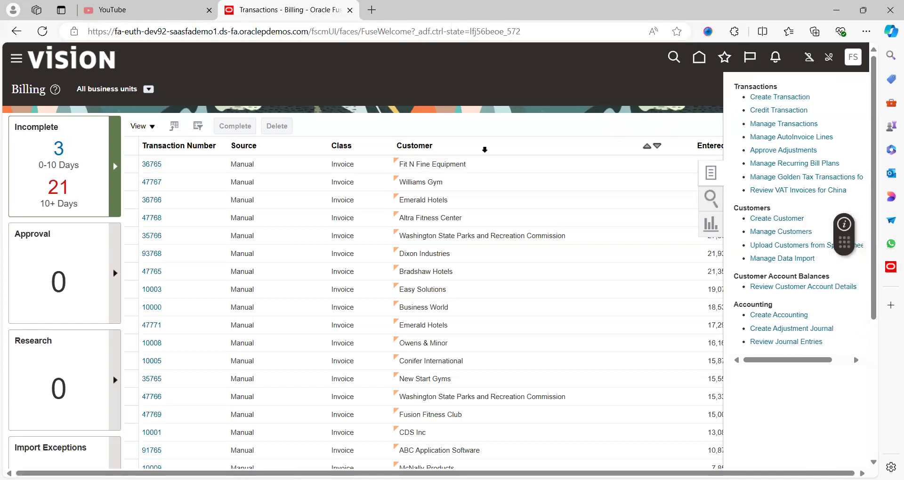
{"action": "left_click", "coordinate": [201, 174]}
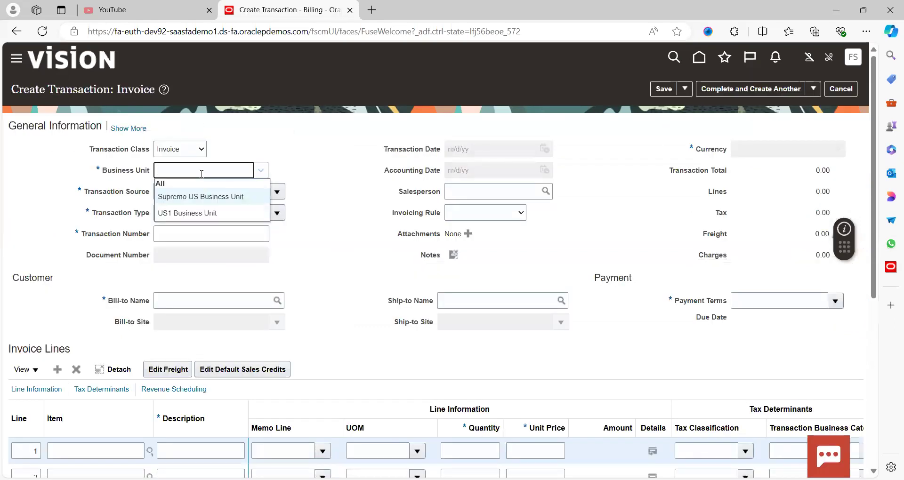
{"action": "left_click", "coordinate": [195, 210]}
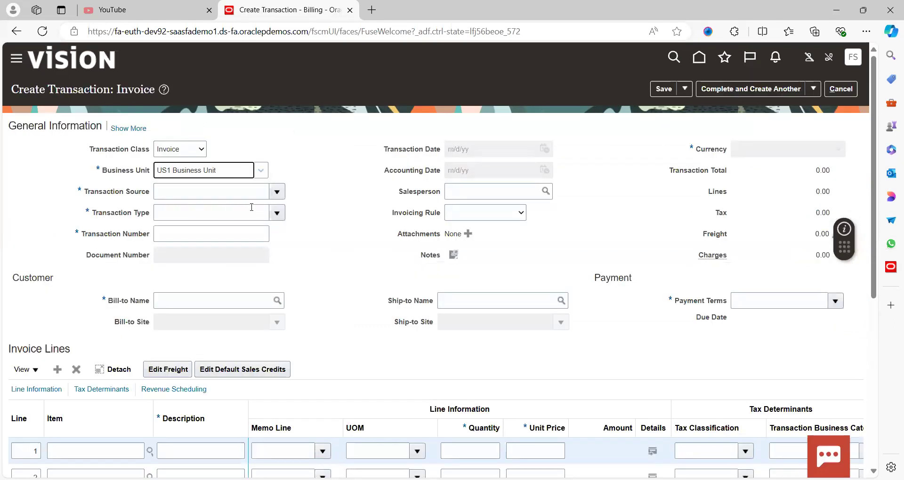
{"action": "left_click", "coordinate": [227, 302]}
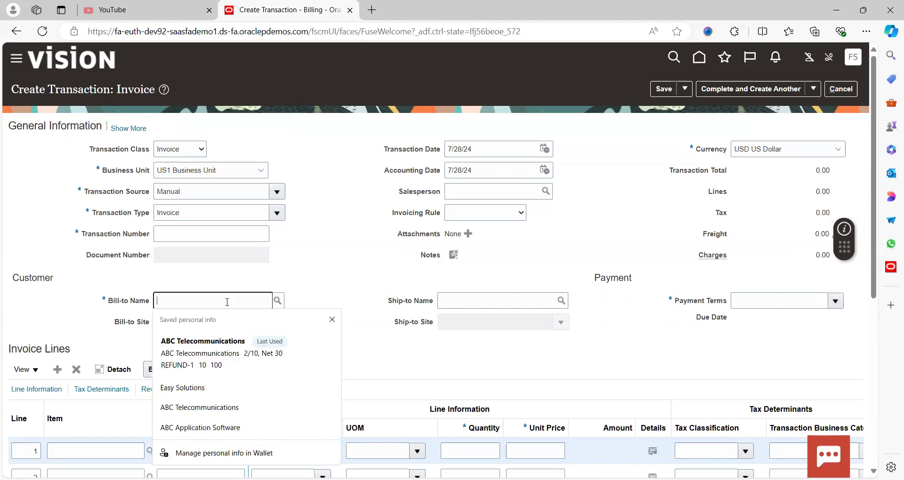
{"action": "left_click", "coordinate": [238, 336]}
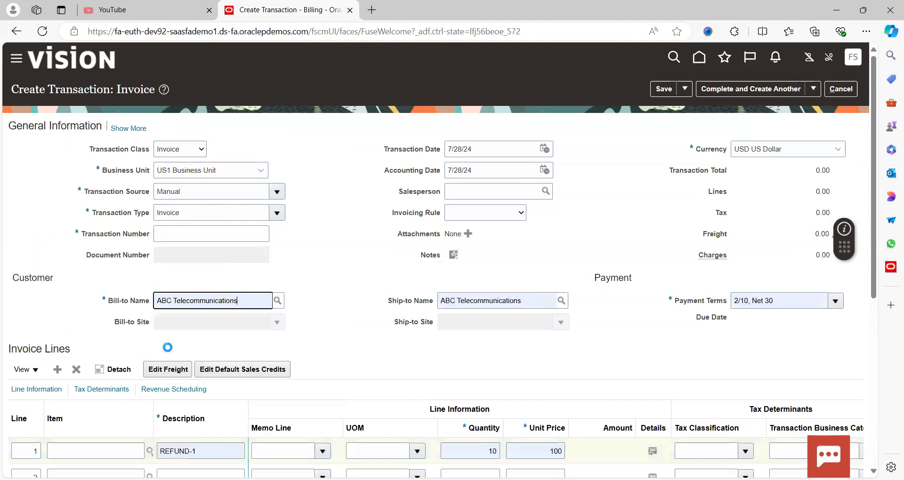
Change line 1 to REFUND2 with quantity 10 at 100, and save the invoice
{"action": "left_click", "coordinate": [210, 451]}
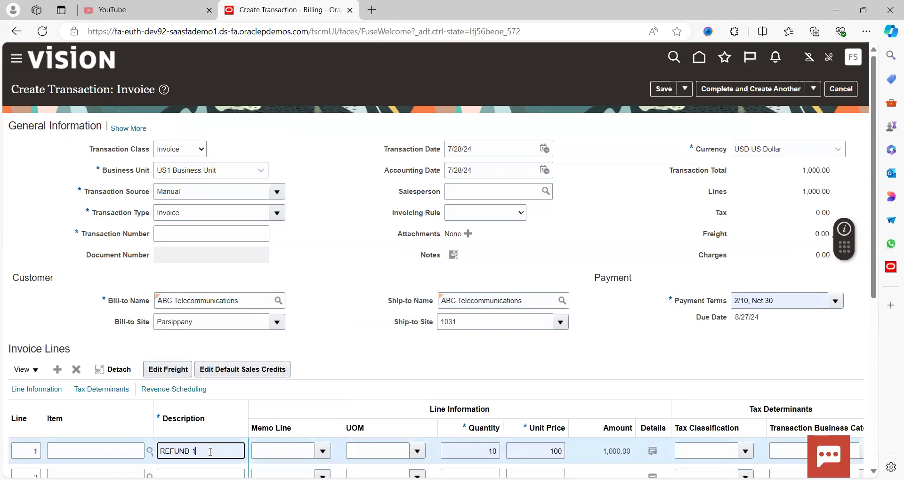
{"action": "key", "text": "BackSpace"}
{"action": "key", "text": "BackSpace"}
{"action": "type", "text": "3"}
{"action": "key", "text": "Tab"}
{"action": "key", "text": "Tab"}
{"action": "key", "text": "Tab"}
{"action": "type", "text": "10"}
{"action": "key", "text": "Tab"}
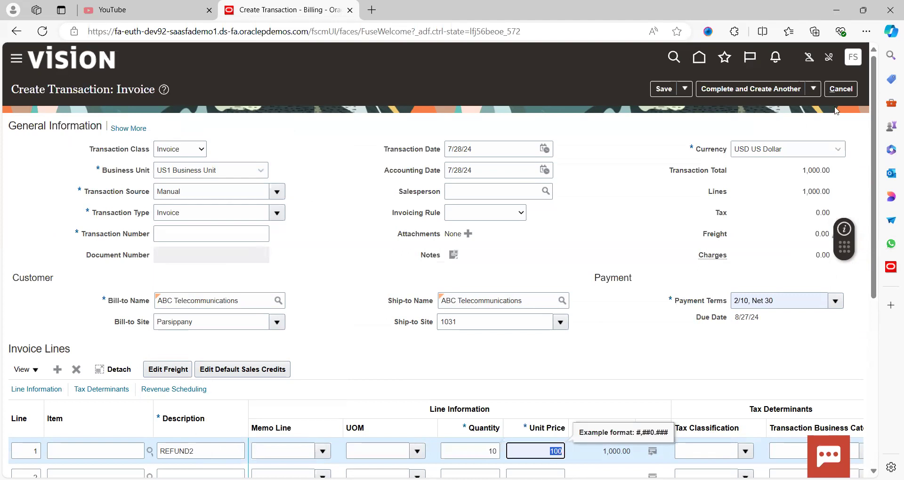
{"action": "left_click", "coordinate": [664, 89]}
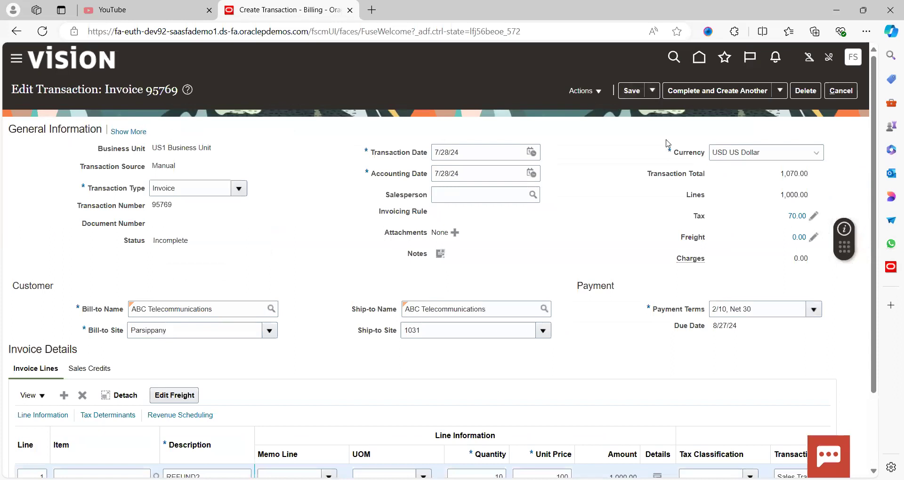
Complete invoice 95769 and create its draft accounting
{"action": "left_click", "coordinate": [775, 93]}
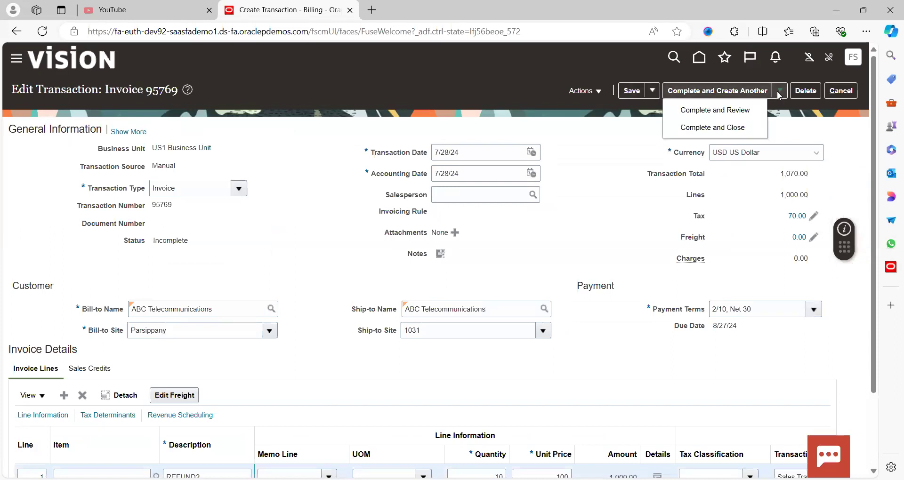
{"action": "left_click", "coordinate": [712, 110]}
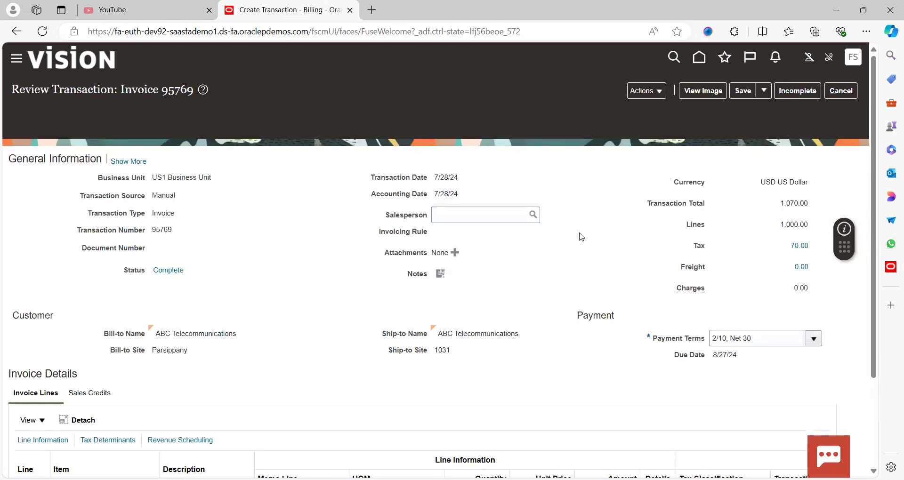
{"action": "left_click", "coordinate": [659, 96]}
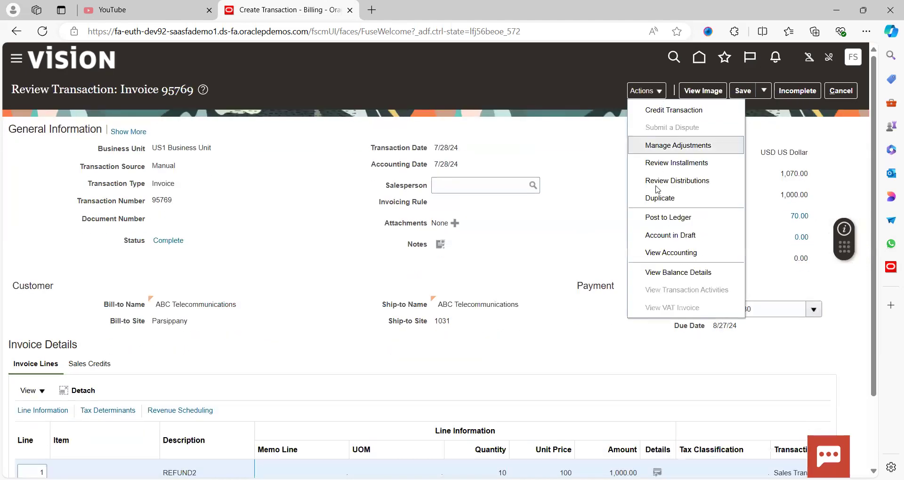
{"action": "left_click", "coordinate": [672, 238]}
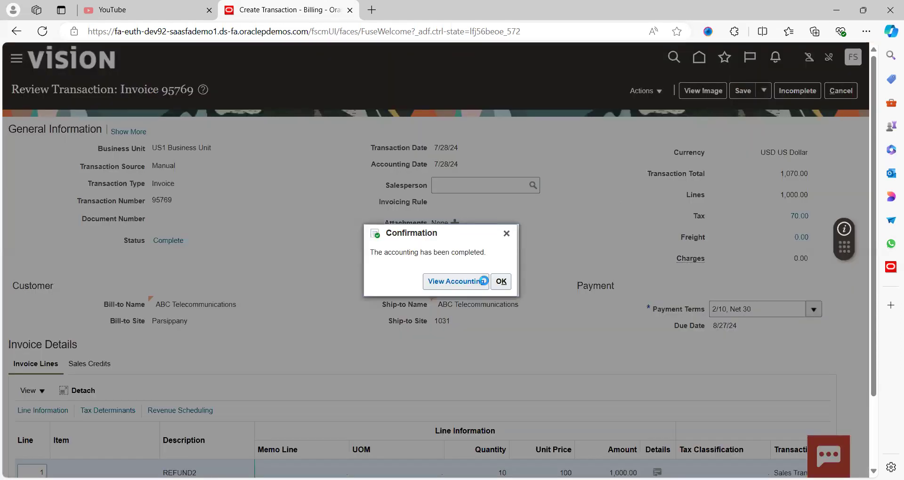
{"action": "left_click", "coordinate": [502, 281]}
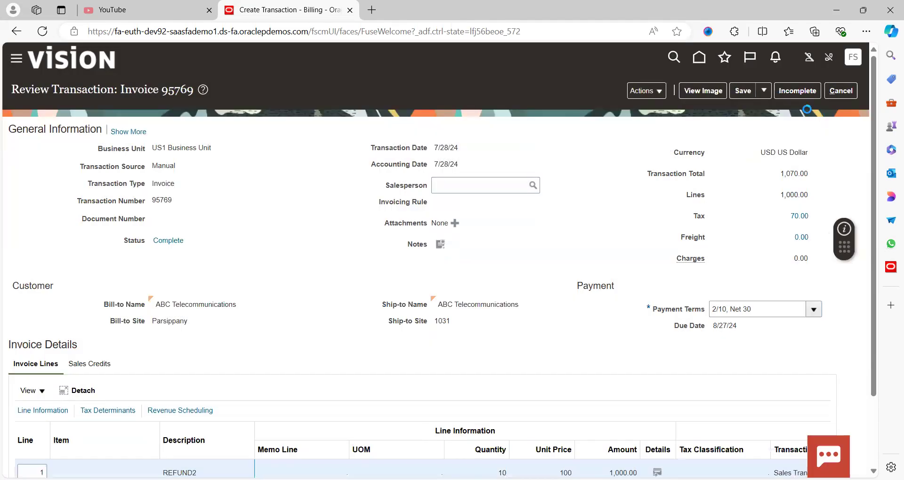
Save and close invoice 95769, acknowledging the saved message
{"action": "left_click", "coordinate": [759, 95]}
{"action": "left_click", "coordinate": [767, 107]}
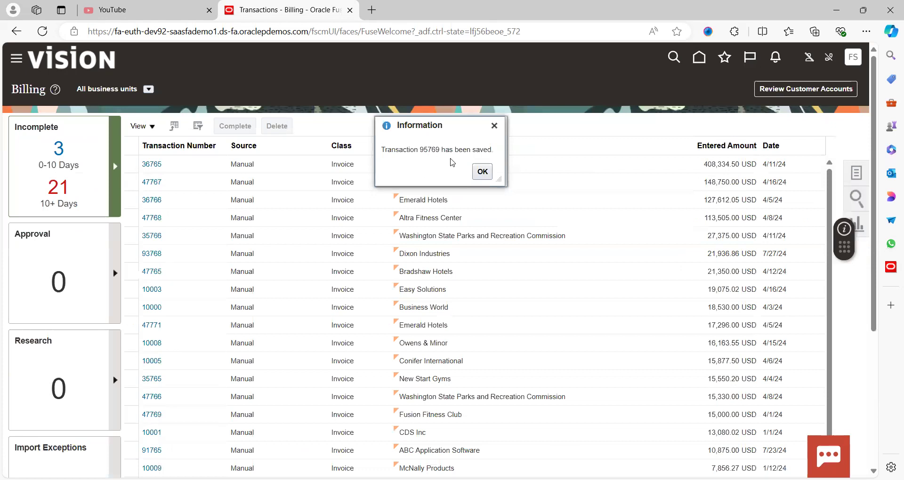
{"action": "left_click", "coordinate": [481, 175]}
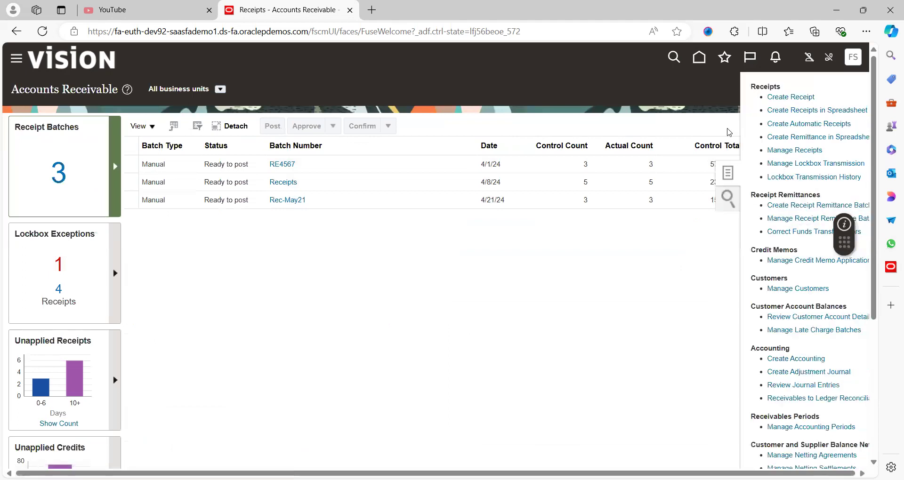
Create a receipt for US1 Business Unit with receipt method Check (Directly/No Remit)
{"action": "left_click", "coordinate": [782, 101]}
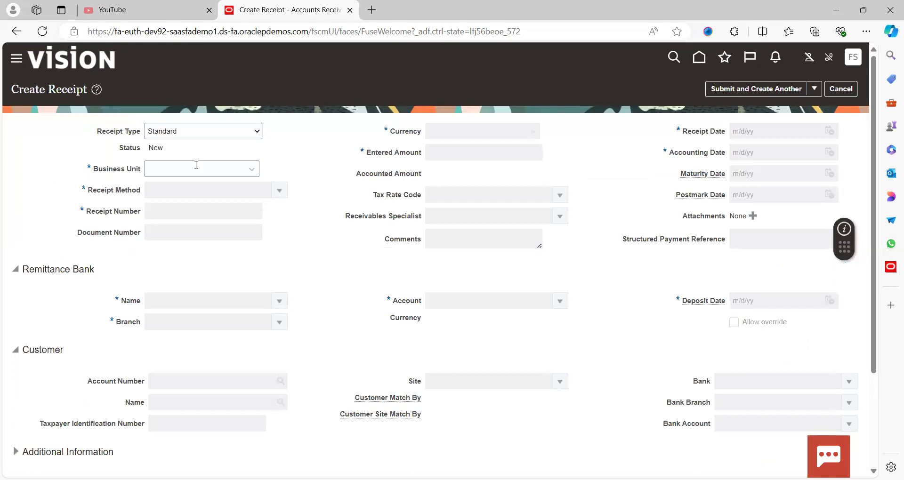
{"action": "left_click", "coordinate": [196, 169]}
{"action": "left_click", "coordinate": [187, 213]}
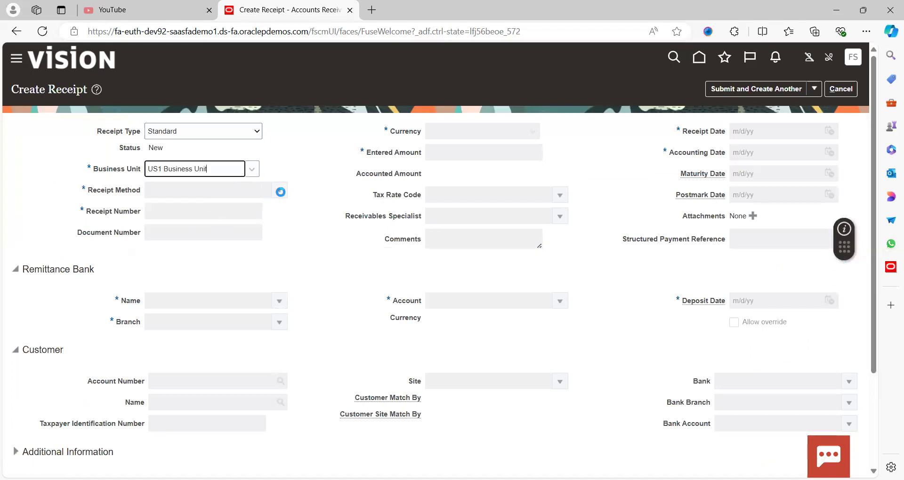
{"action": "left_click", "coordinate": [280, 193]}
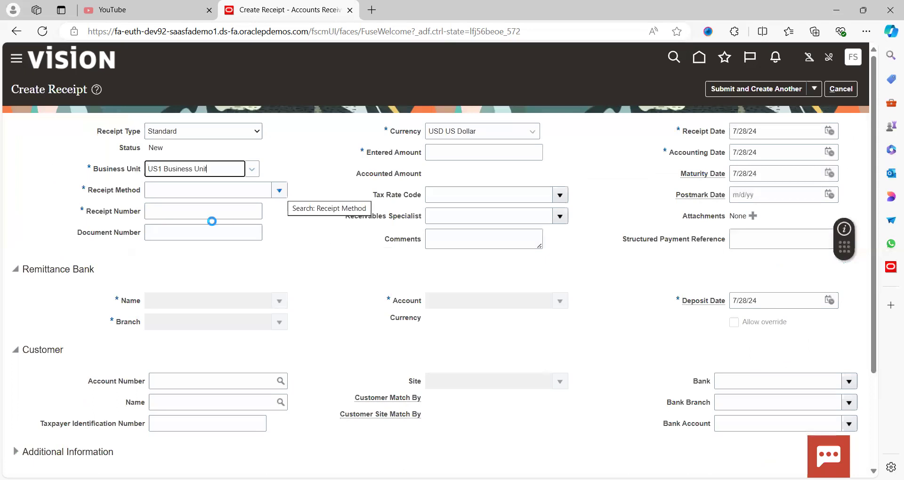
{"action": "left_click", "coordinate": [182, 211]}
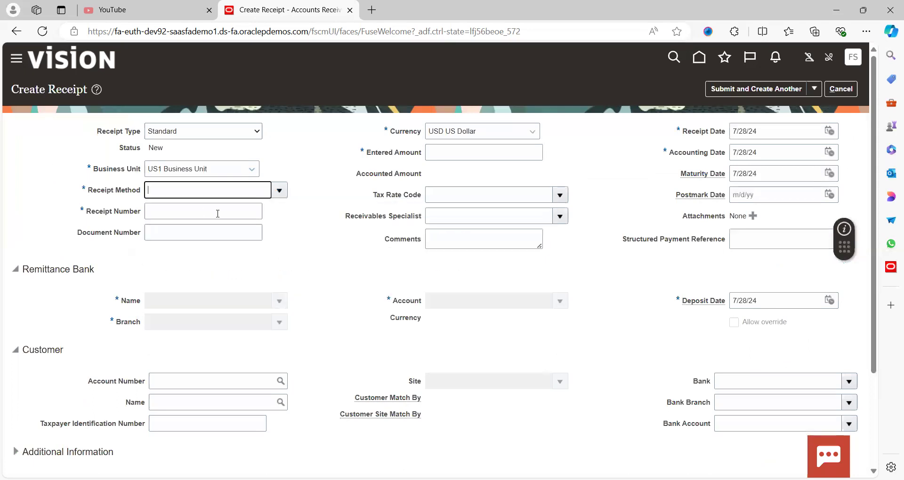
Enter receipt number REFUND3 and amount 1,500, then search customer accounts for 'ABC Tel'
{"action": "left_click", "coordinate": [196, 213]}
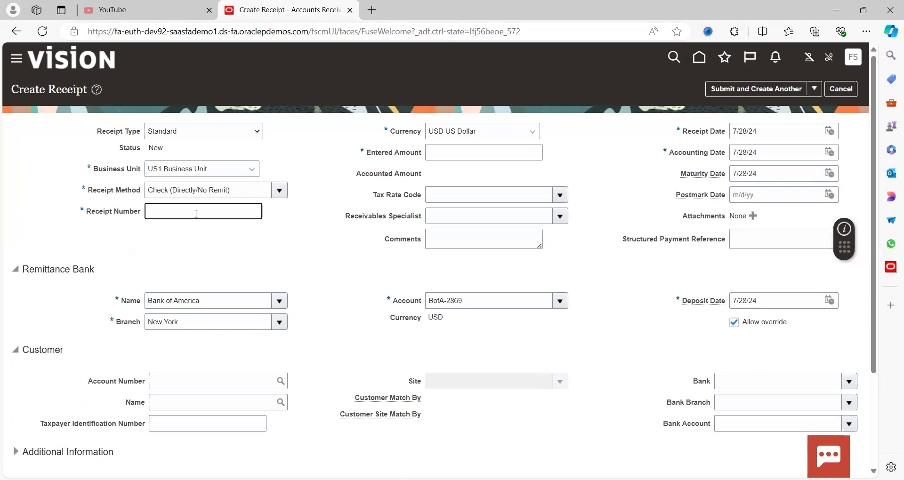
{"action": "type", "text": "REFUND3"}
{"action": "key", "text": "Tab"}
{"action": "key", "text": "Tab"}
{"action": "type", "text": "1,500"}
{"action": "key", "text": "Tab"}
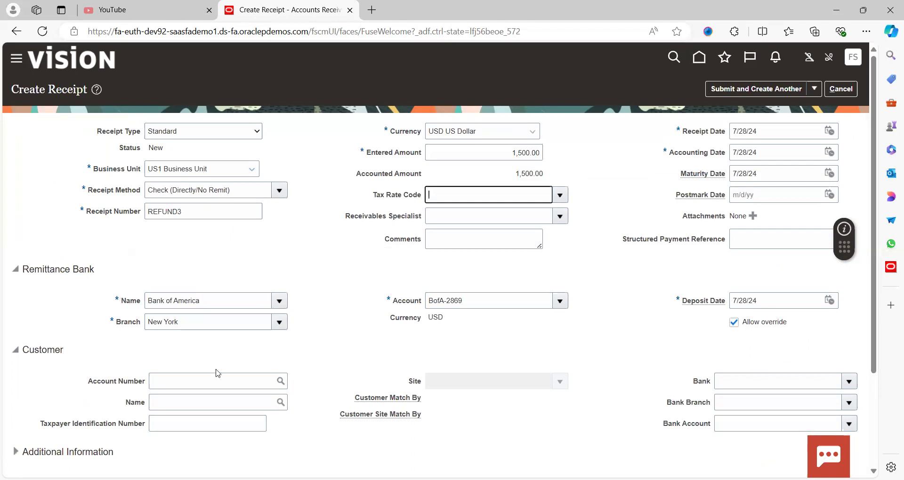
{"action": "left_click", "coordinate": [207, 383]}
{"action": "type", "text": "abc"}
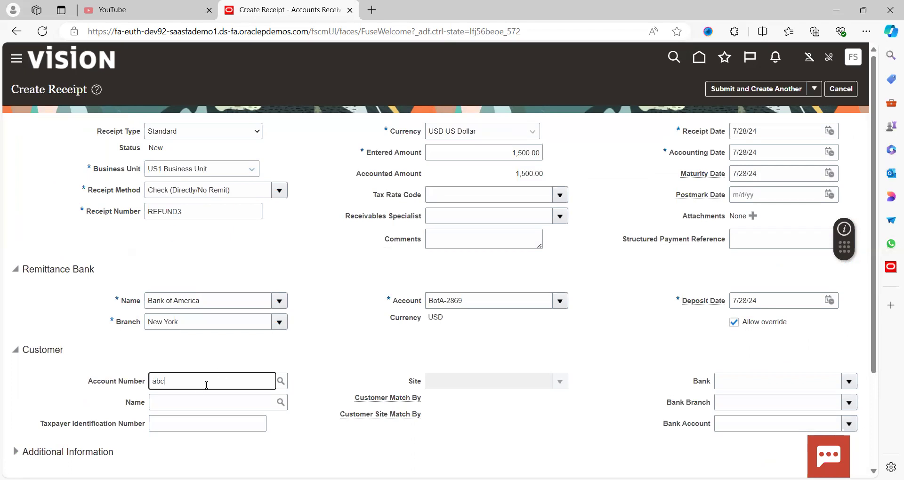
{"action": "type", "text": " tel"}
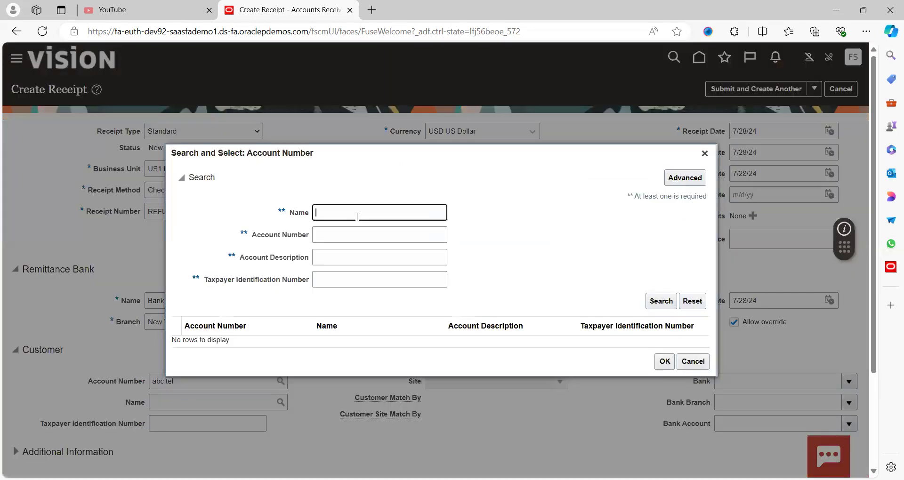
{"action": "type", "text": "ABC Tel"}
Set the receipt customer to account 26160 ABC Telecommunications with site Parsippany
{"action": "key", "text": "Tab"}
{"action": "key", "text": "Return"}
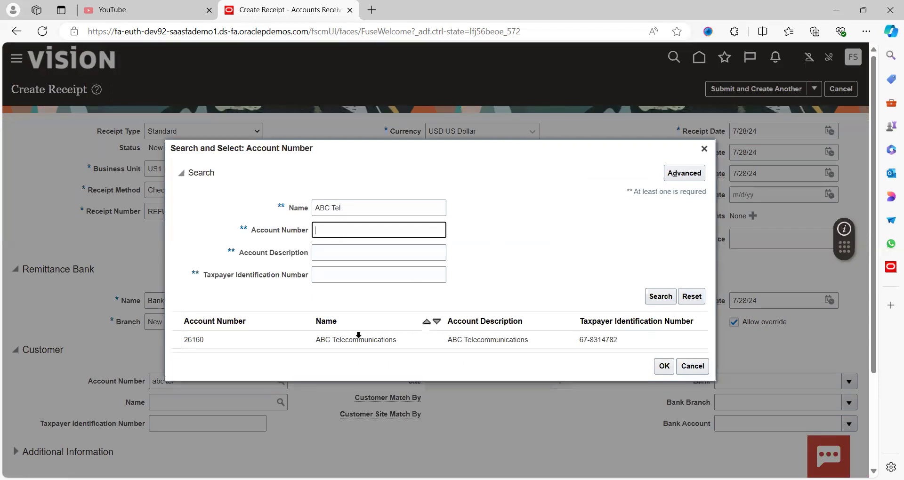
{"action": "left_click", "coordinate": [359, 335]}
{"action": "left_click", "coordinate": [664, 365]}
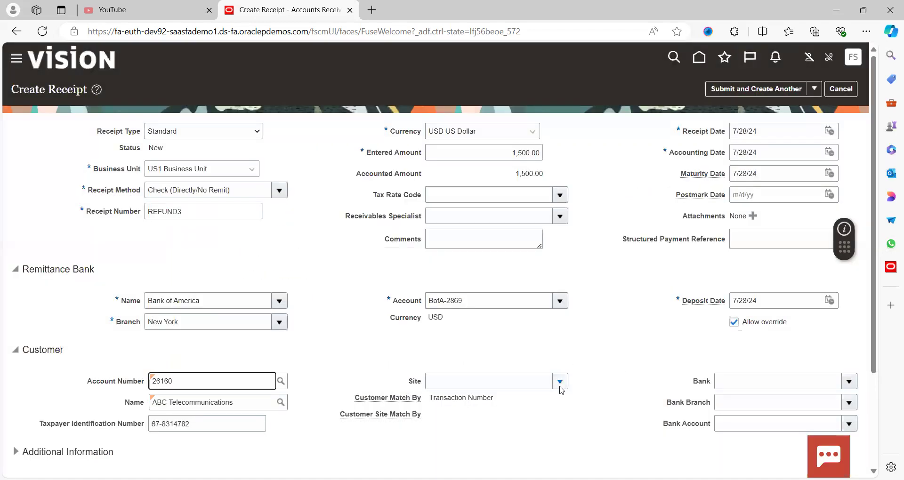
{"action": "left_click", "coordinate": [560, 384]}
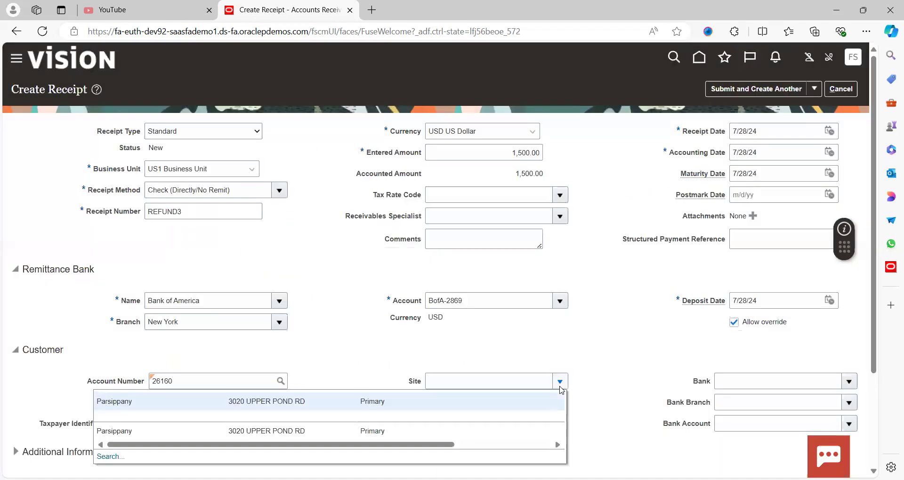
{"action": "left_click", "coordinate": [303, 402]}
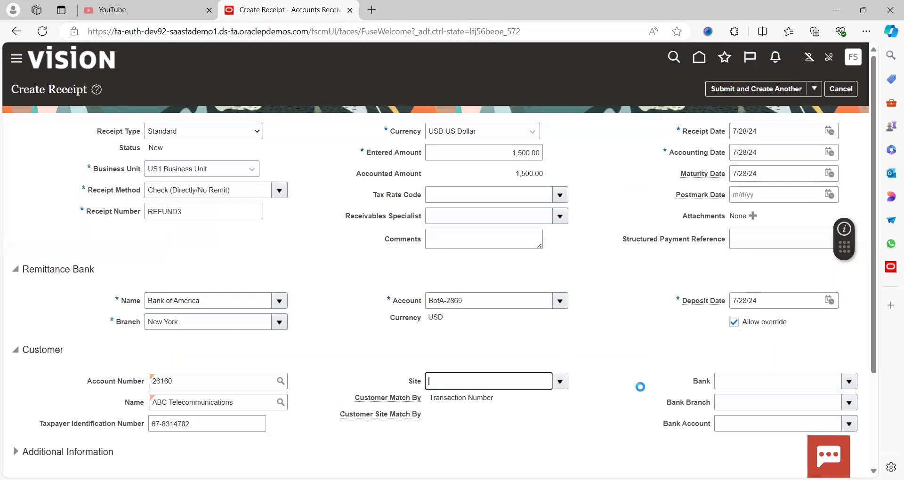
Submit receipt REFUND3 using Submit and Apply Manually
{"action": "scroll", "coordinate": [636, 393], "scroll_direction": "down", "scroll_amount": 2}
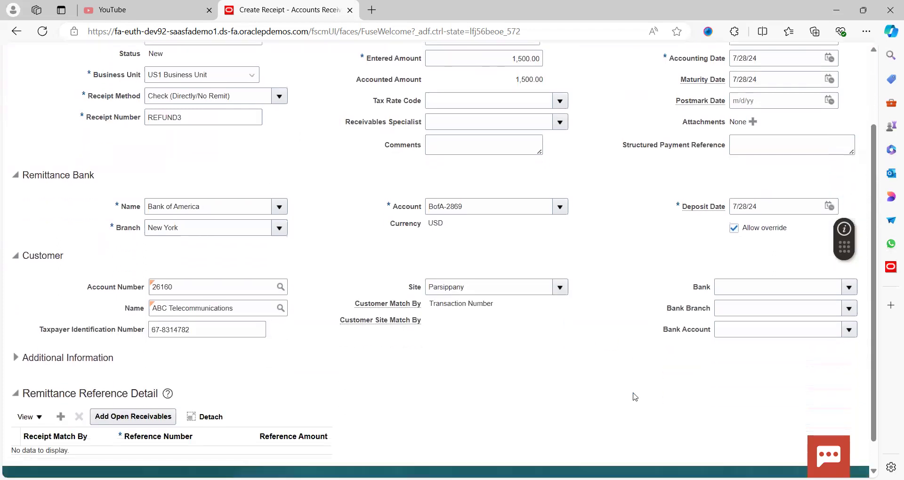
{"action": "left_click", "coordinate": [876, 71]}
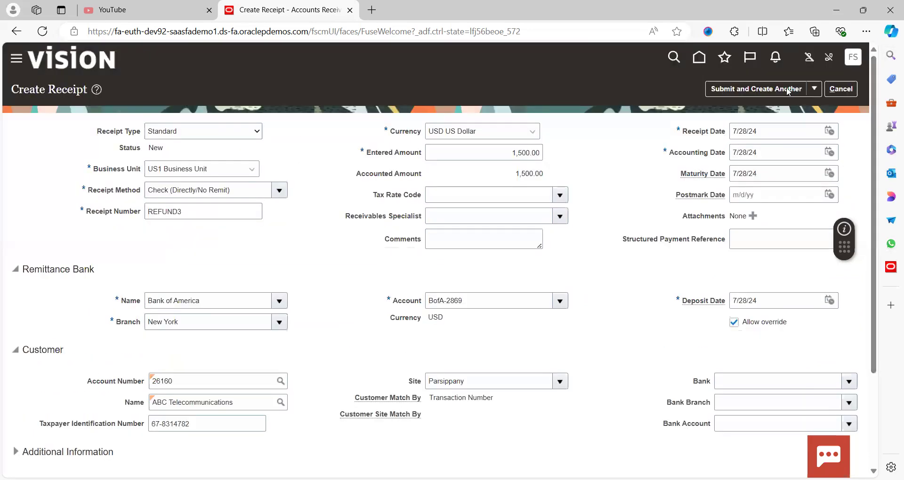
{"action": "left_click", "coordinate": [814, 90]}
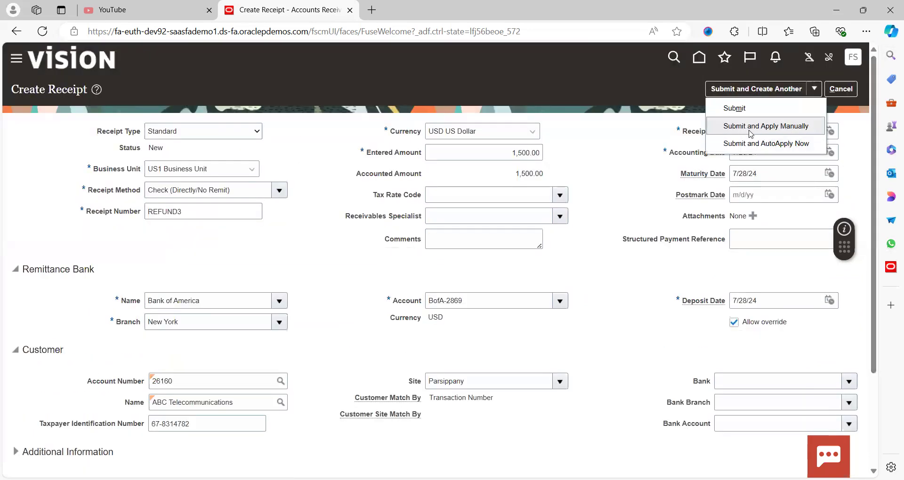
{"action": "left_click", "coordinate": [777, 127]}
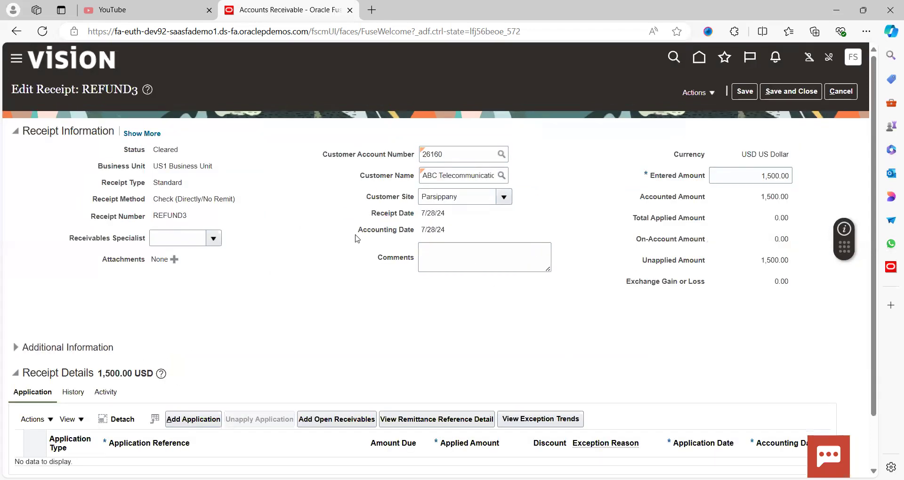
Find open invoice 95769 by reference number and add it to receipt REFUND3
{"action": "left_click", "coordinate": [328, 424]}
{"action": "left_click", "coordinate": [324, 424]}
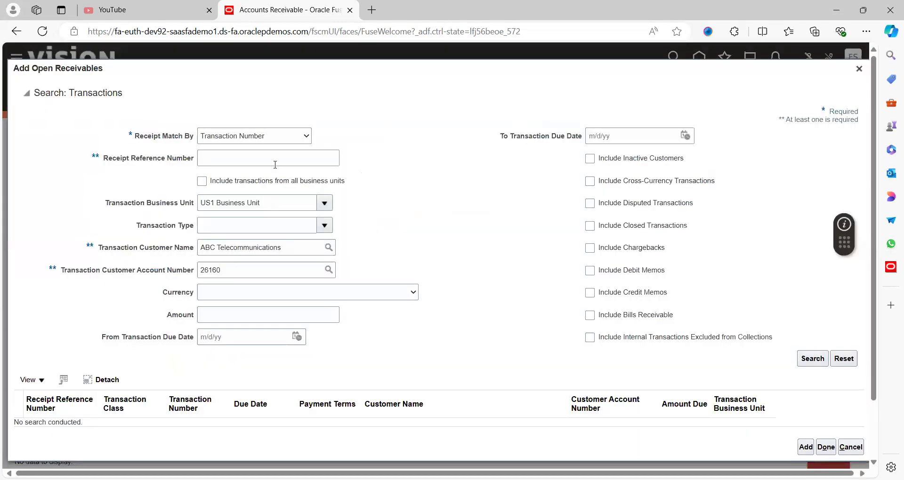
{"action": "left_click", "coordinate": [275, 161]}
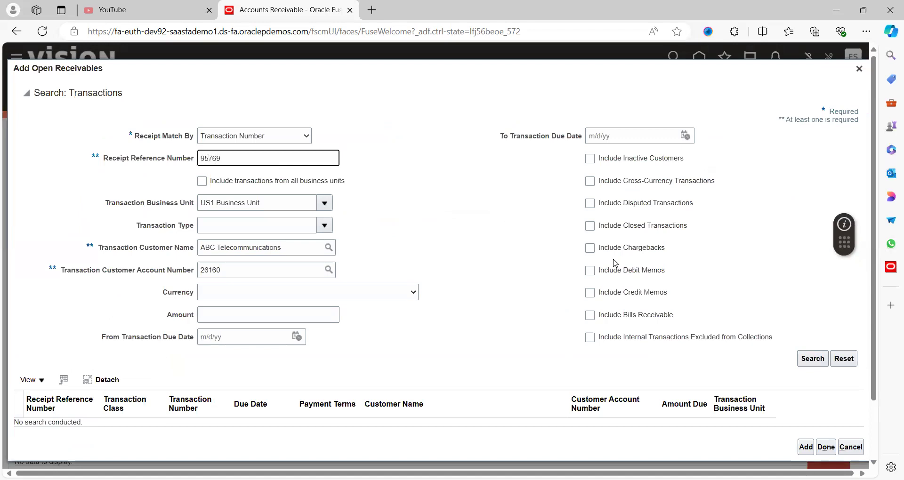
{"action": "left_click", "coordinate": [814, 359]}
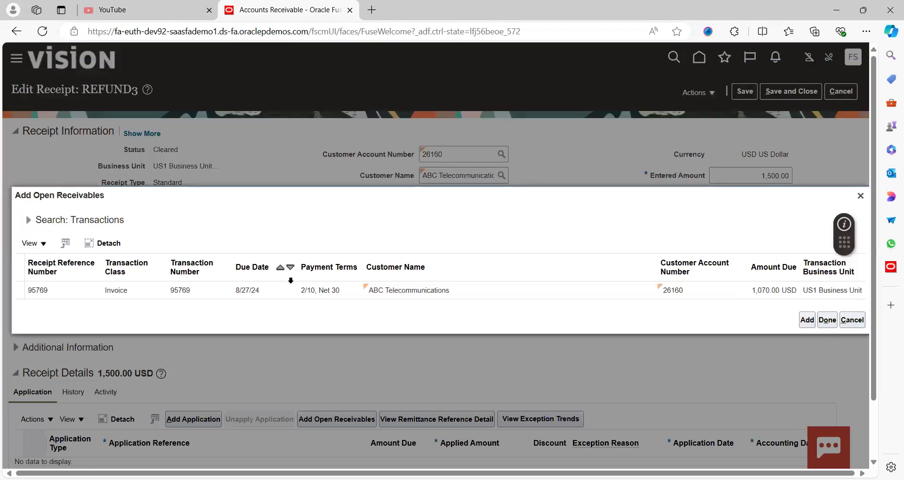
{"action": "left_click", "coordinate": [266, 291]}
{"action": "left_click", "coordinate": [807, 321]}
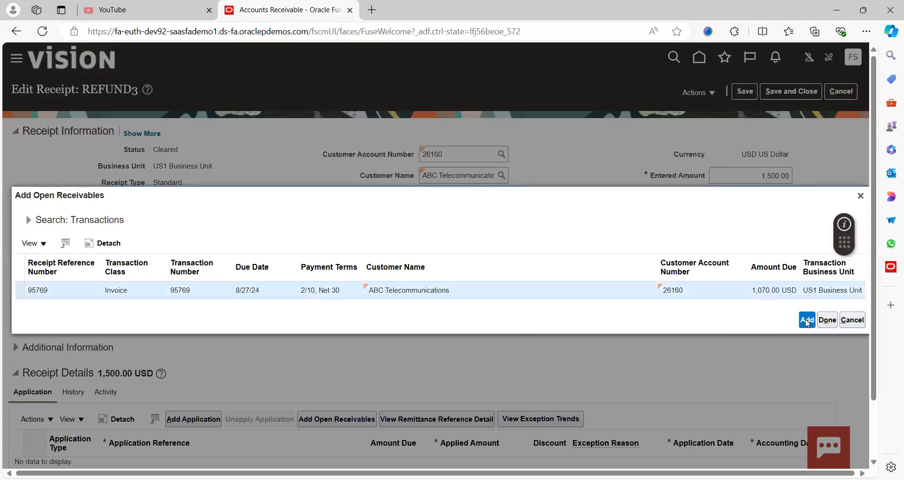
{"action": "left_click", "coordinate": [831, 321]}
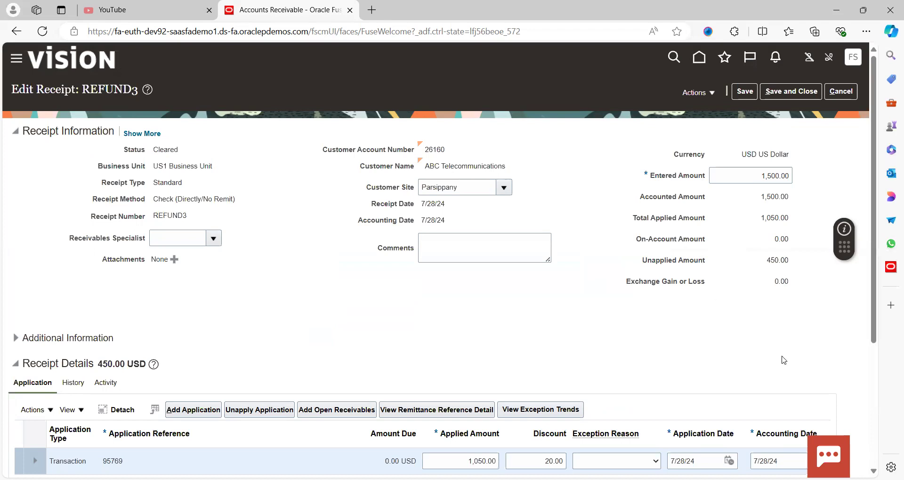
Save receipt REFUND3 with the 1,050.00 application to 95769, then select that application row
{"action": "scroll", "coordinate": [874, 460], "scroll_direction": "down", "scroll_amount": 4}
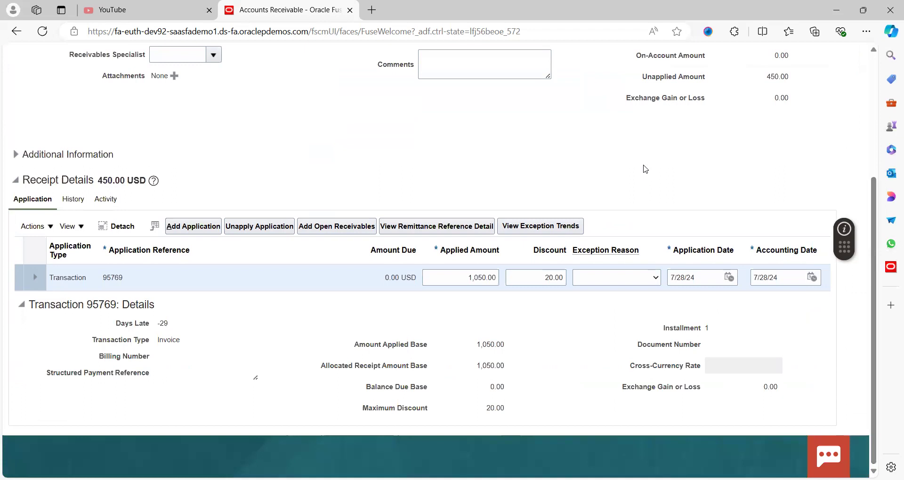
{"action": "scroll", "coordinate": [645, 169], "scroll_direction": "up", "scroll_amount": 4}
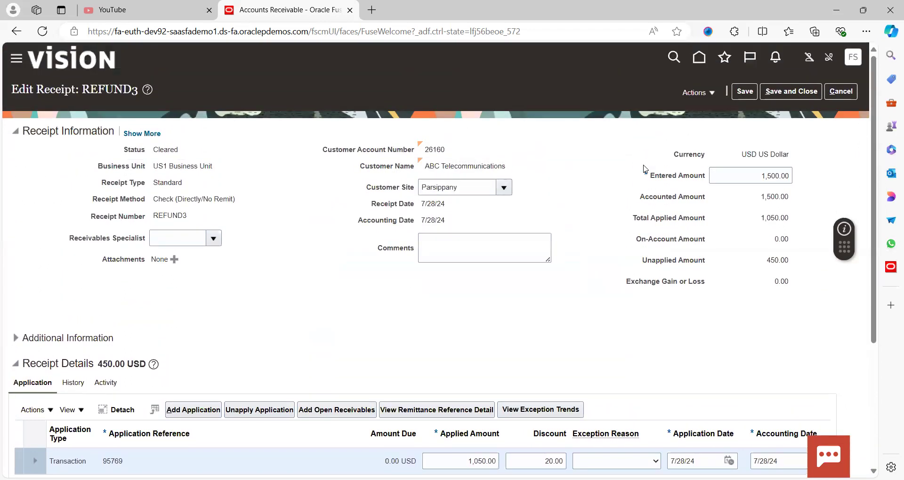
{"action": "left_click", "coordinate": [745, 95]}
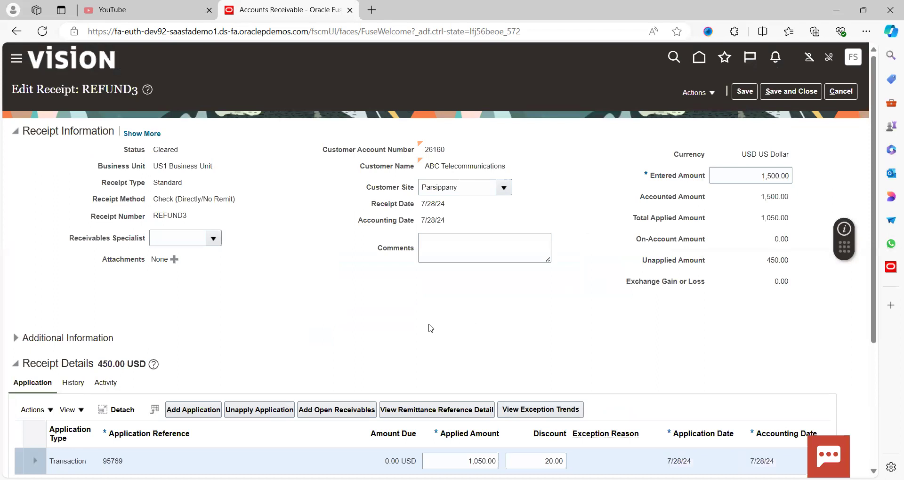
{"action": "scroll", "coordinate": [429, 328], "scroll_direction": "down", "scroll_amount": 3}
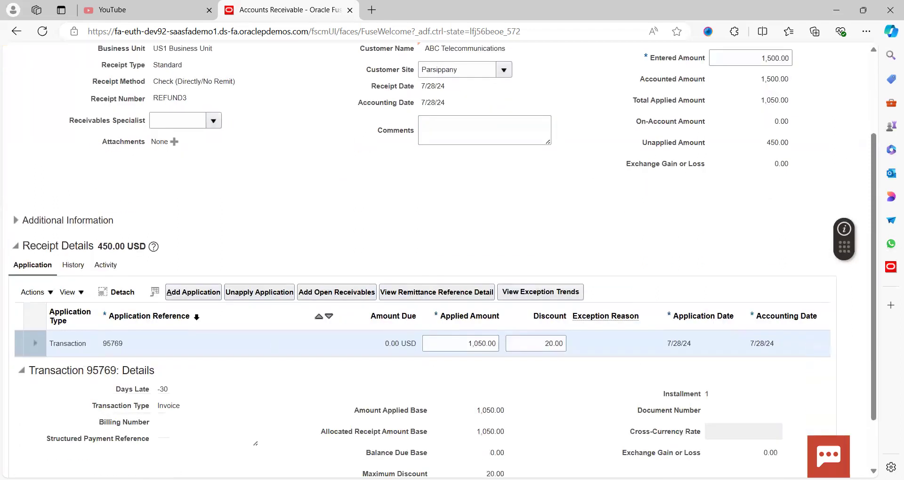
{"action": "left_click", "coordinate": [151, 345]}
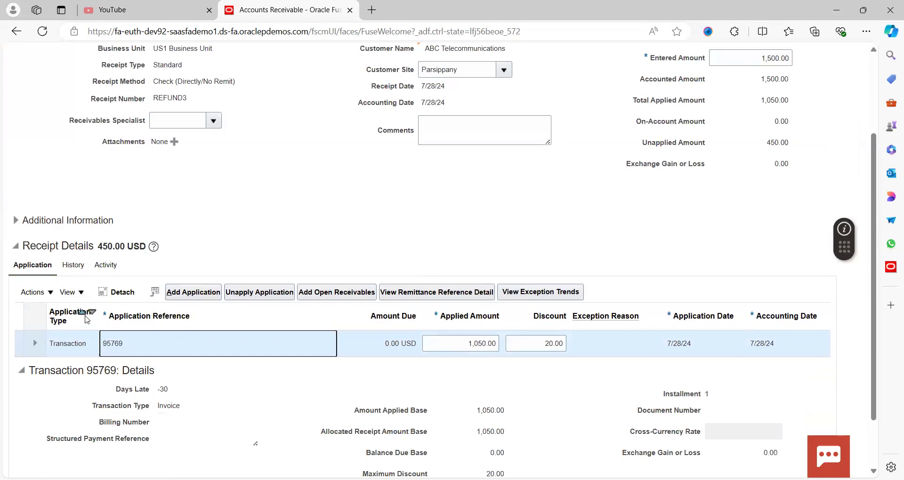
Open Issue Refund from the application Actions > More menu for the 450.00 unapplied amount
{"action": "left_click", "coordinate": [49, 297]}
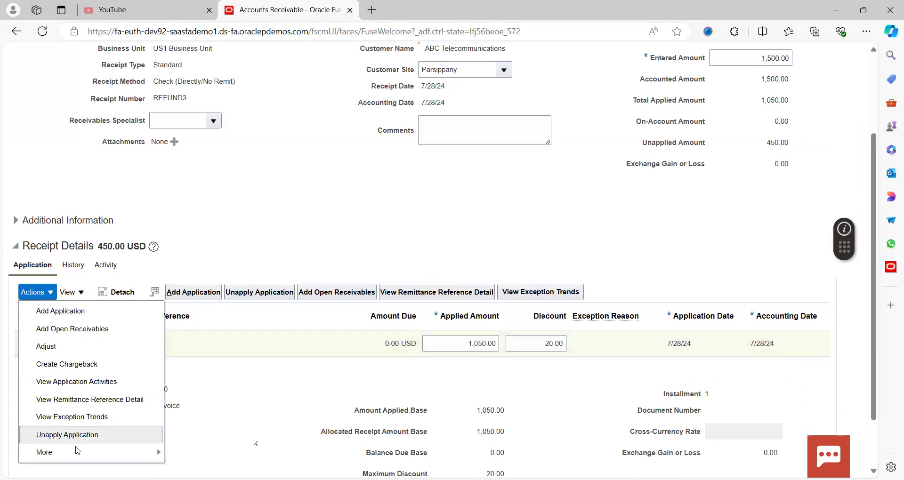
{"action": "mouse_move", "coordinate": [77, 454]}
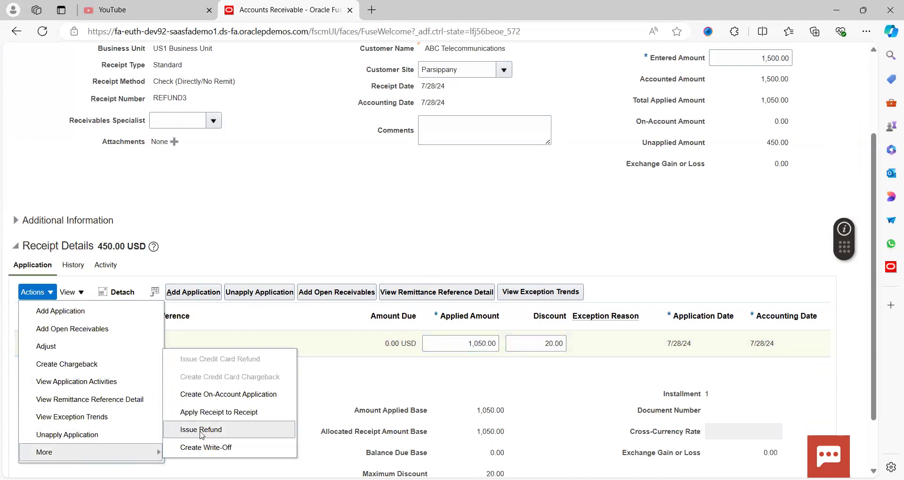
{"action": "left_click", "coordinate": [220, 430]}
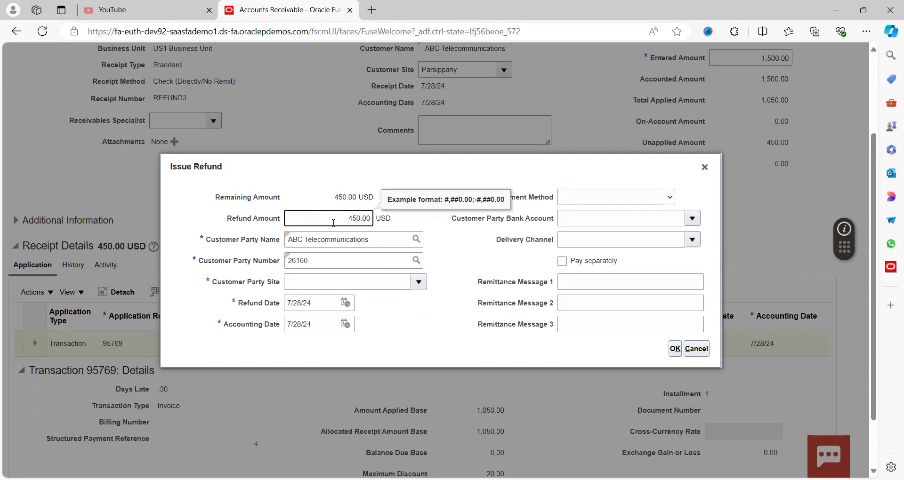
{"action": "key", "text": "Delete"}
{"action": "key", "text": "Delete"}
{"action": "key", "text": "Delete"}
{"action": "key", "text": "Delete"}
{"action": "key", "text": "Tab"}
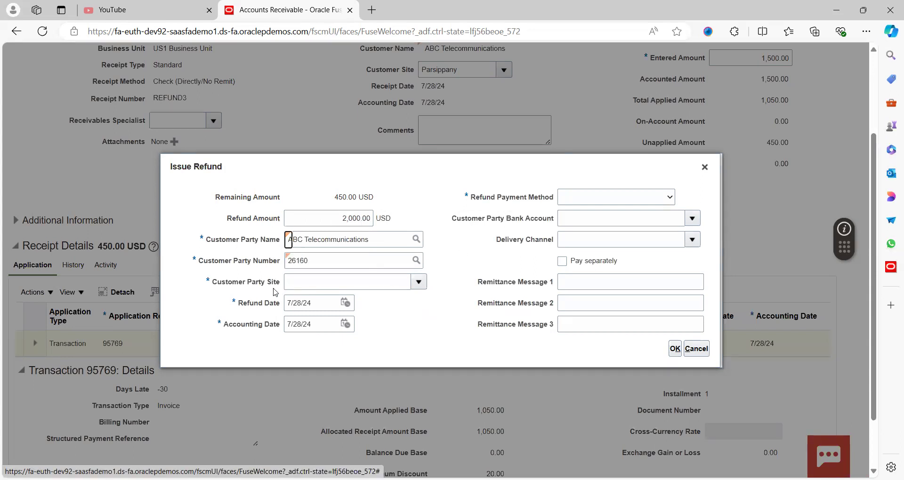
{"action": "left_click", "coordinate": [419, 282]}
{"action": "left_click", "coordinate": [339, 307]}
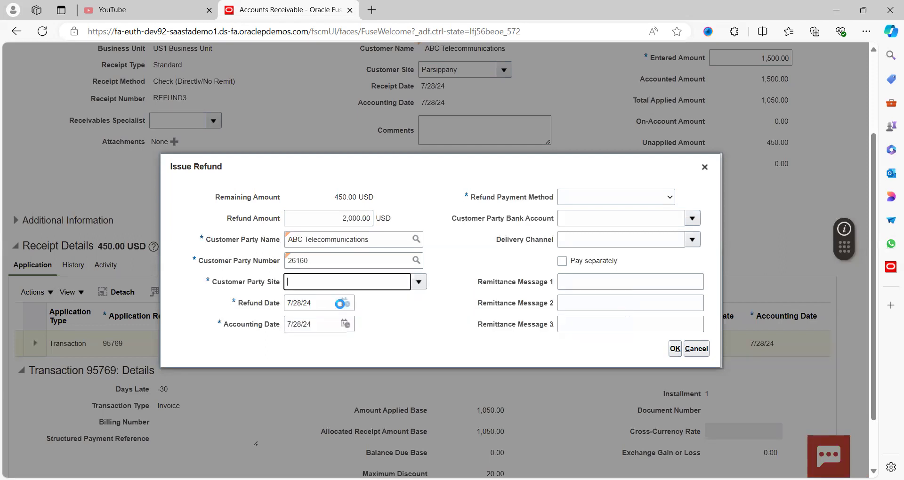
{"action": "left_click", "coordinate": [628, 205]}
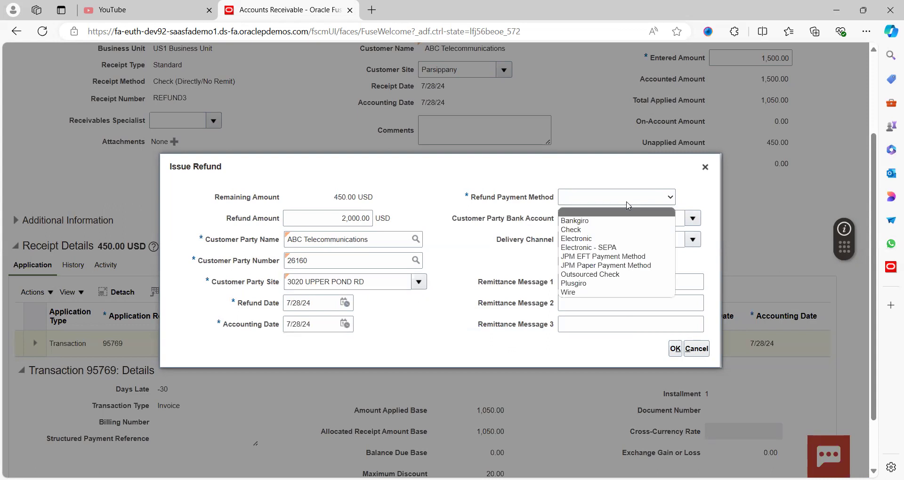
{"action": "left_click", "coordinate": [578, 231]}
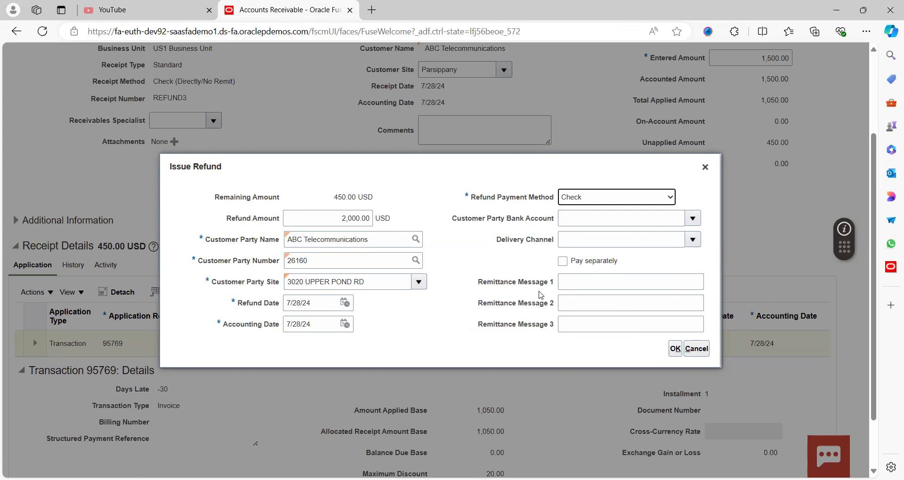
Enter remittance message Refund233 and issue the refund
{"action": "left_click", "coordinate": [576, 285]}
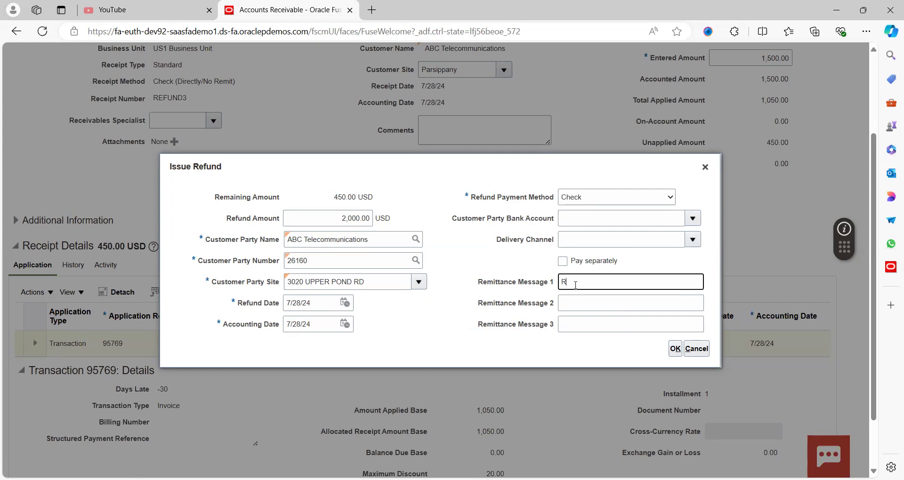
{"action": "type", "text": "Refund"}
{"action": "type", "text": "und"}
{"action": "key", "text": "Tab"}
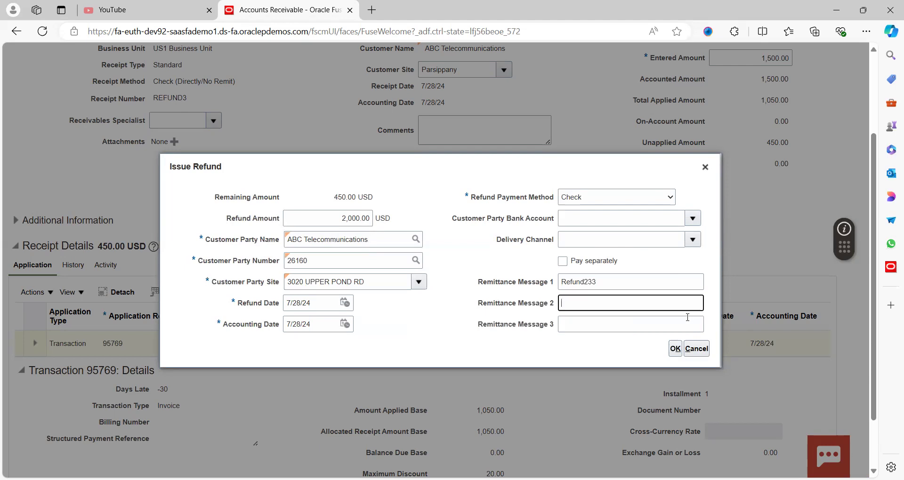
{"action": "left_click", "coordinate": [675, 349]}
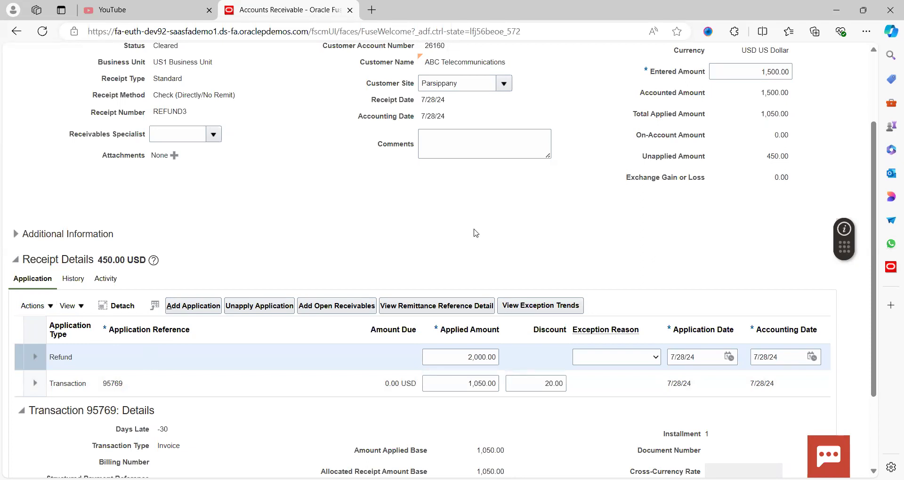
Try saving receipt REFUND3 with the 2,000.00 refund and dismiss error AR-856046
{"action": "scroll", "coordinate": [474, 229], "scroll_direction": "up", "scroll_amount": 2}
{"action": "scroll", "coordinate": [475, 229], "scroll_direction": "up", "scroll_amount": 1}
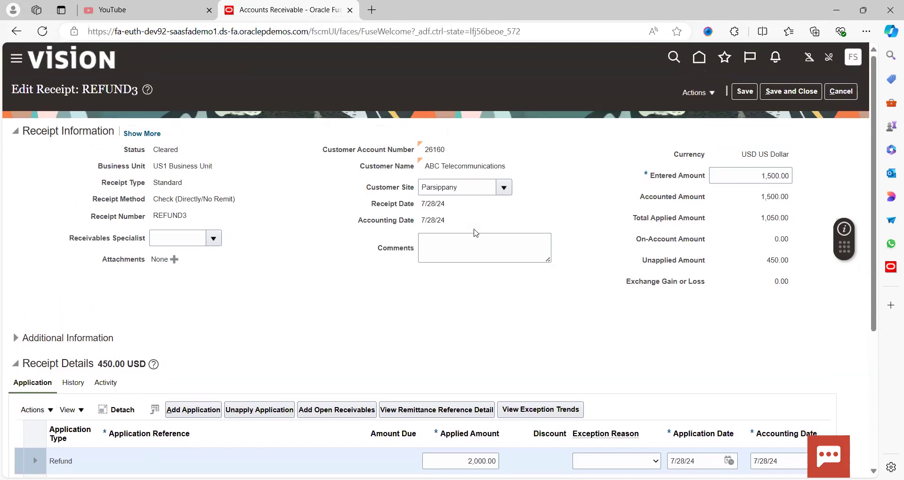
{"action": "left_click", "coordinate": [745, 91]}
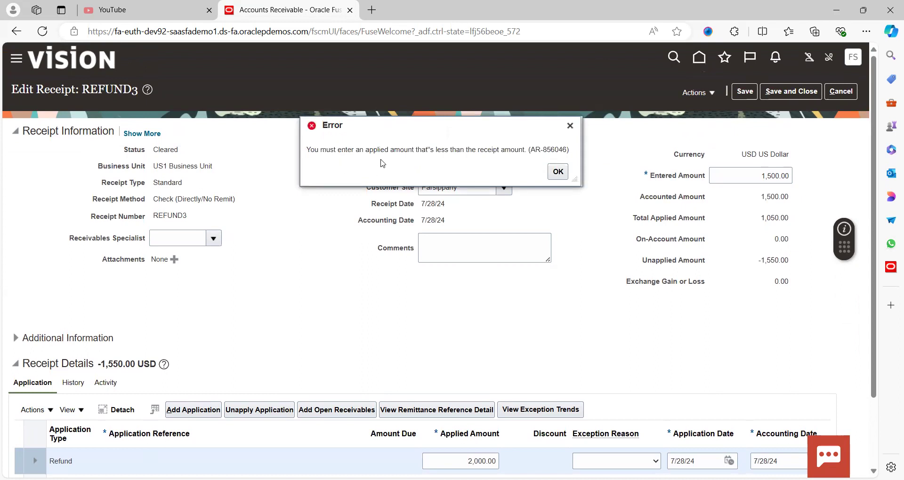
{"action": "left_click", "coordinate": [558, 172]}
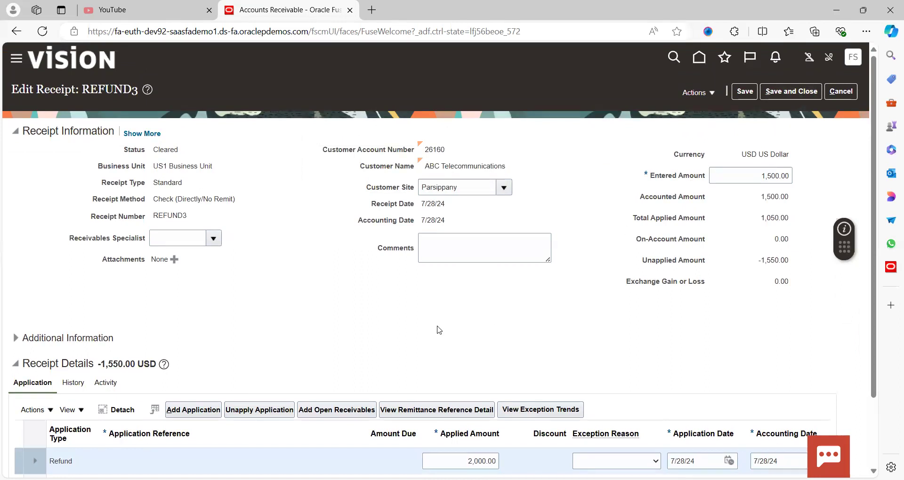
Reduce the Refund row's applied amount from 2,000.00 to 200.00 and save the receipt
{"action": "scroll", "coordinate": [438, 329], "scroll_direction": "down", "scroll_amount": 2}
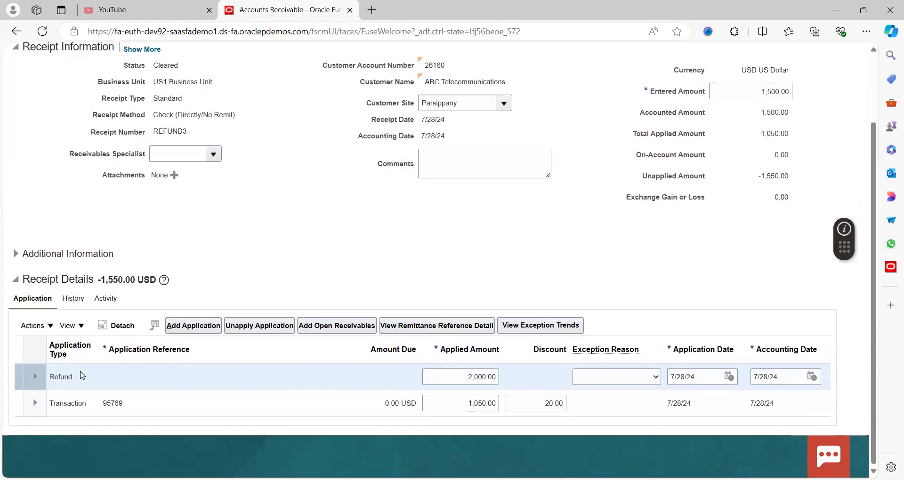
{"action": "left_click", "coordinate": [78, 373]}
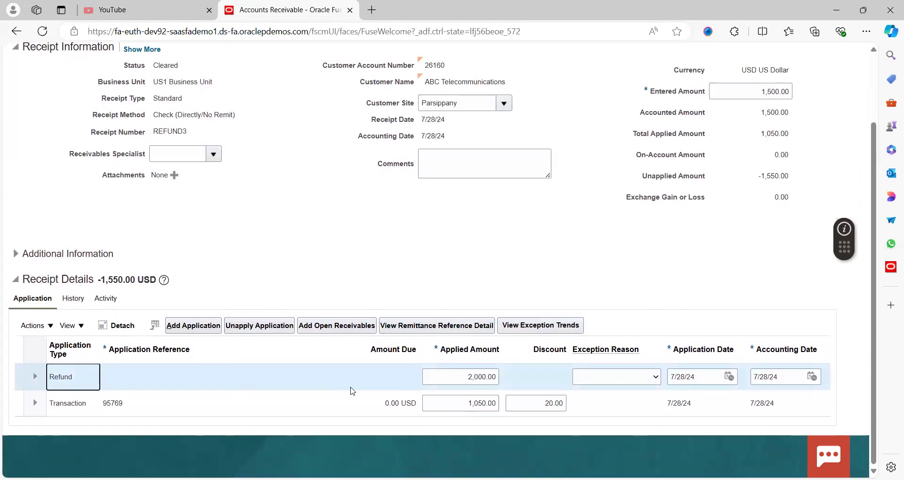
{"action": "left_click", "coordinate": [483, 379]}
{"action": "key", "text": "BackSpace"}
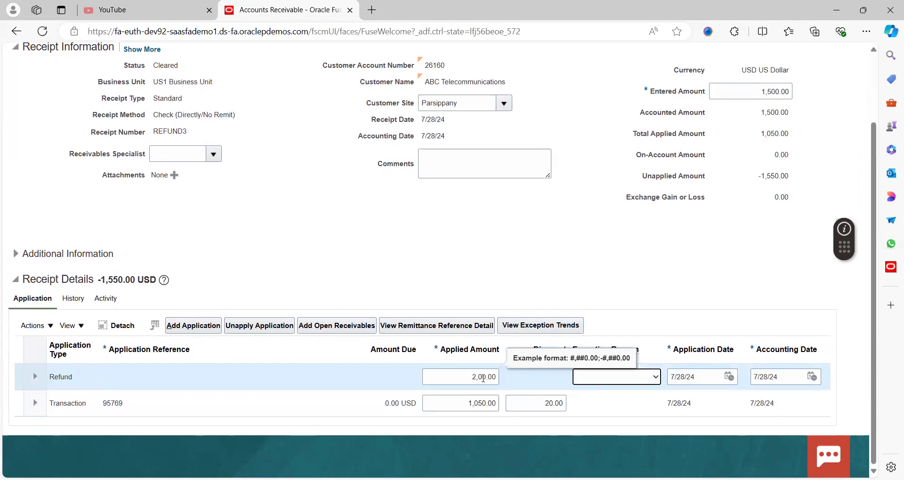
{"action": "key", "text": "Tab"}
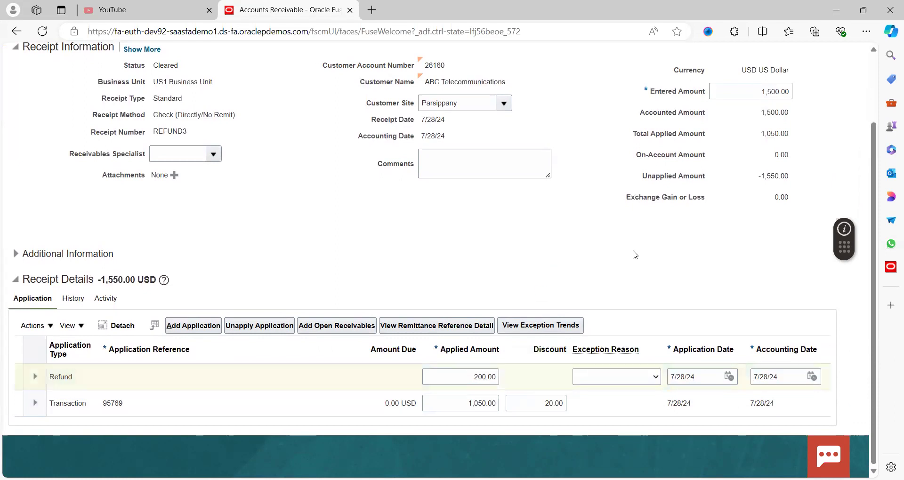
{"action": "scroll", "coordinate": [635, 255], "scroll_direction": "up", "scroll_amount": 3}
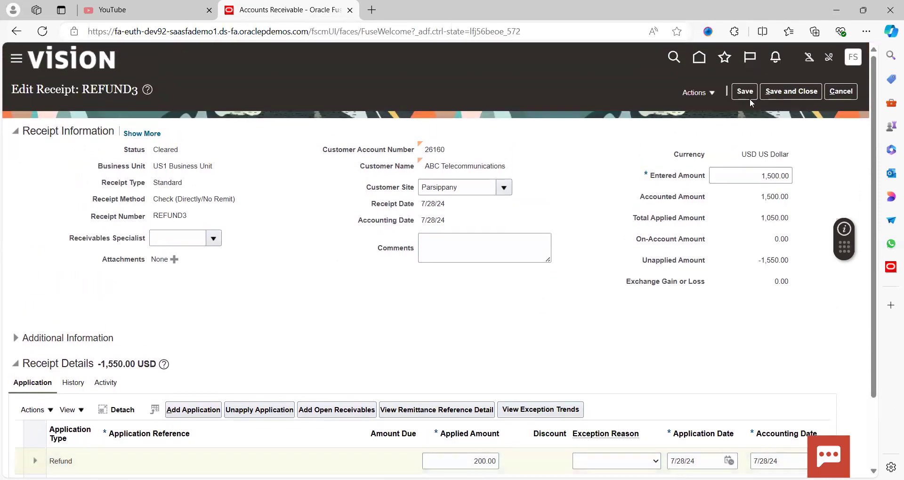
{"action": "left_click", "coordinate": [748, 97]}
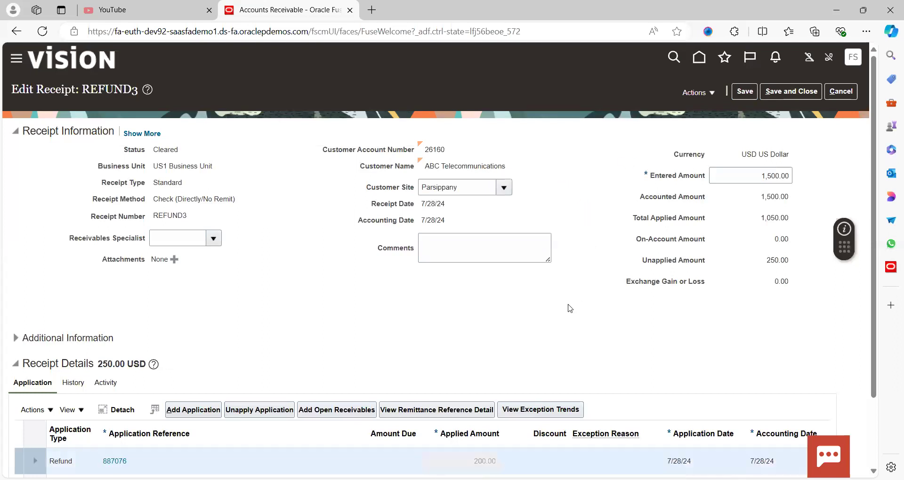
{"action": "scroll", "coordinate": [570, 309], "scroll_direction": "down", "scroll_amount": 2}
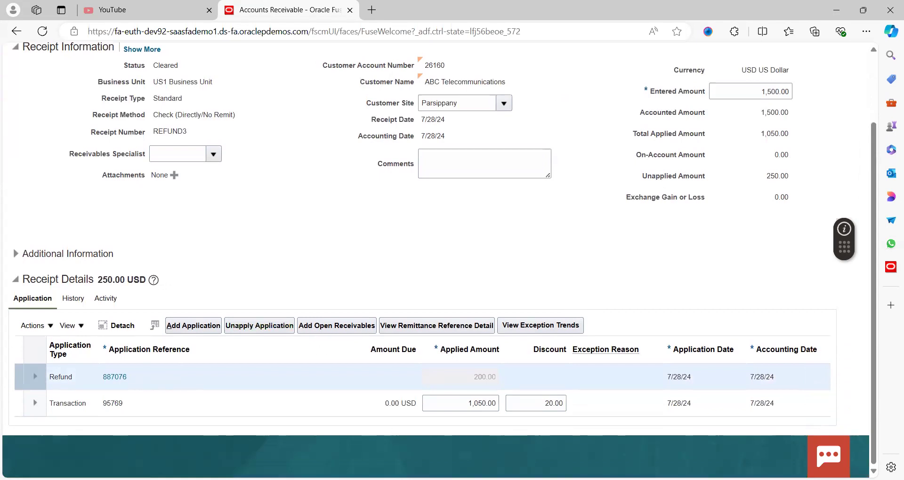
Record the refund reference 887076 in cell D4 of the Excel notes
{"action": "key", "text": "alt+Tab"}
{"action": "left_click", "coordinate": [413, 207]}
{"action": "left_click", "coordinate": [422, 202]}
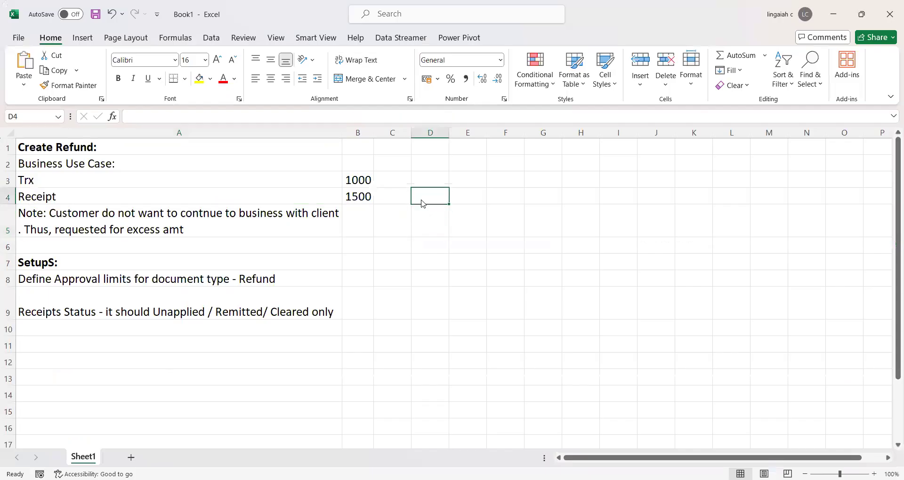
{"action": "type", "text": "887076"}
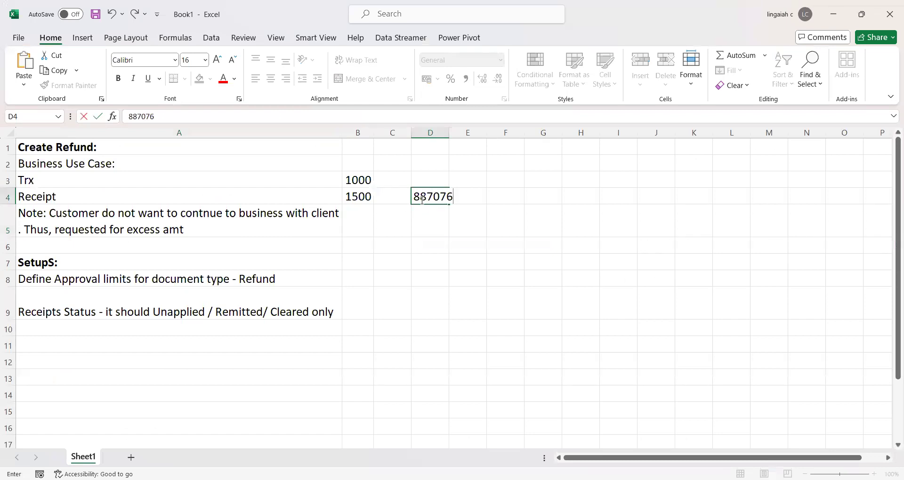
{"action": "key", "text": "Return"}
{"action": "left_click", "coordinate": [420, 198]}
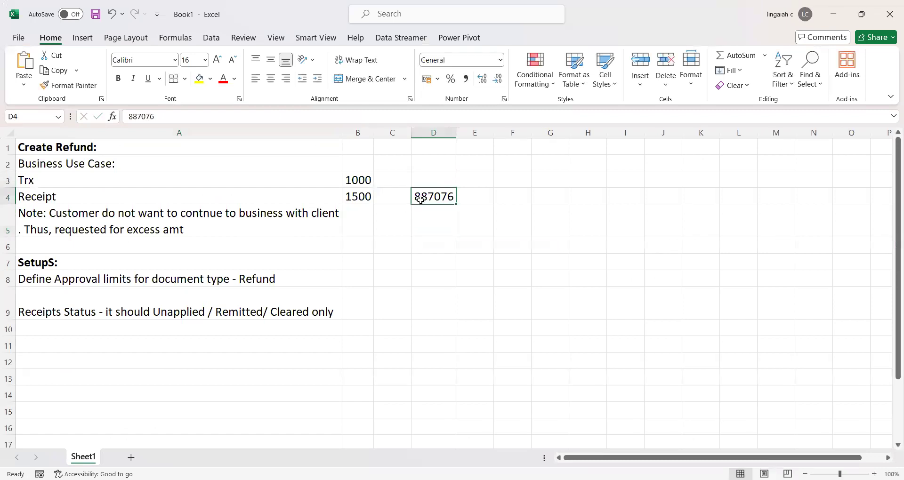
Save and close receipt REFUND3, then switch the home page to the Payables area
{"action": "key", "text": "alt+Tab"}
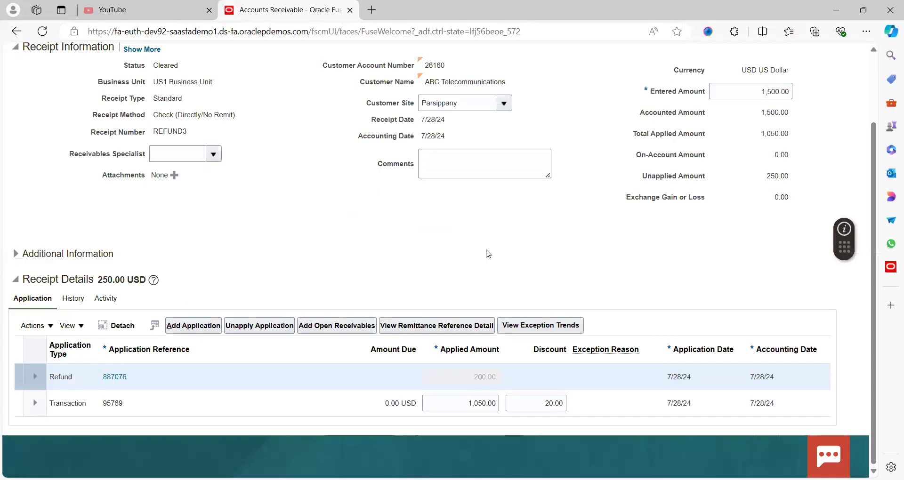
{"action": "scroll", "coordinate": [488, 254], "scroll_direction": "up", "scroll_amount": 2}
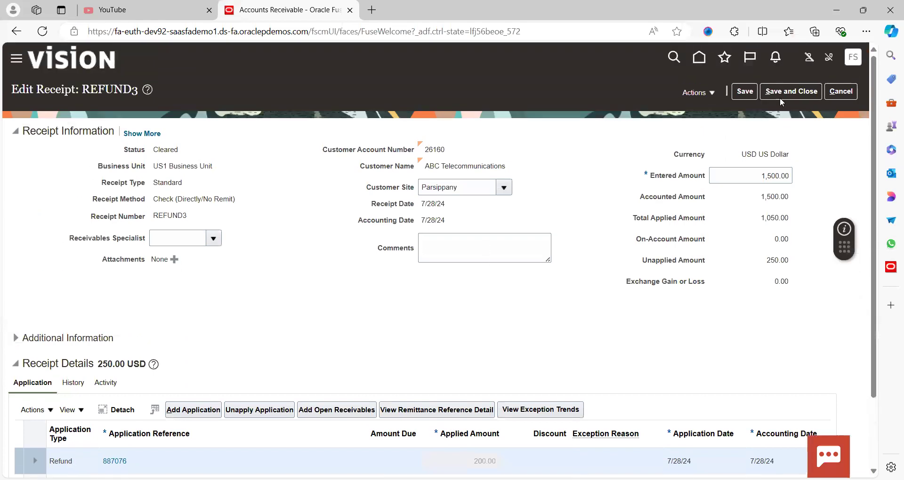
{"action": "left_click", "coordinate": [784, 92]}
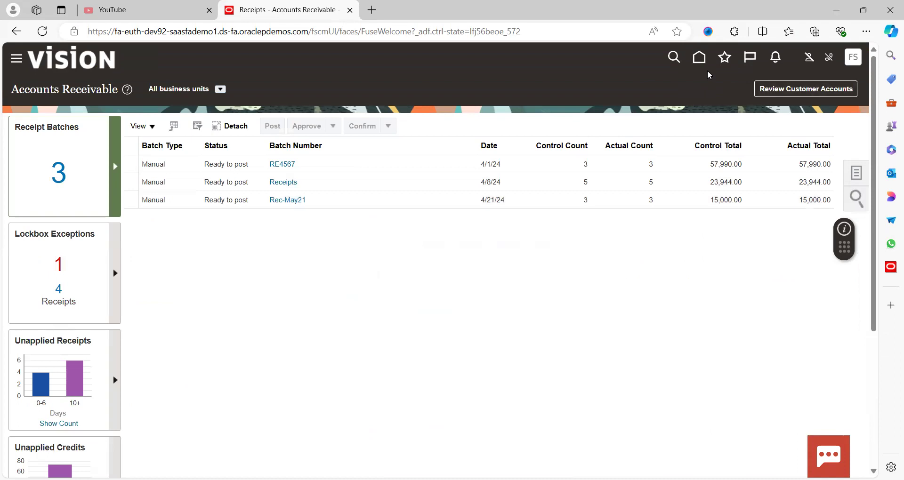
{"action": "left_click", "coordinate": [699, 59]}
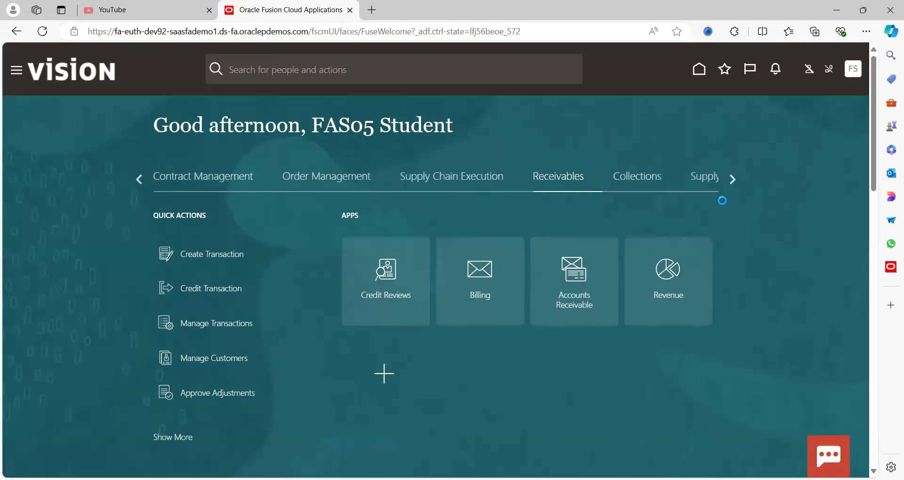
{"action": "left_click", "coordinate": [733, 183]}
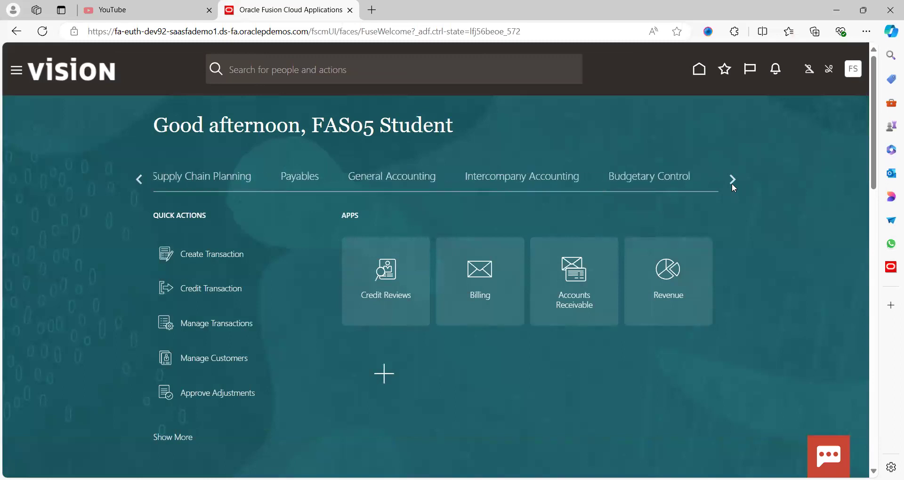
{"action": "left_click", "coordinate": [303, 181]}
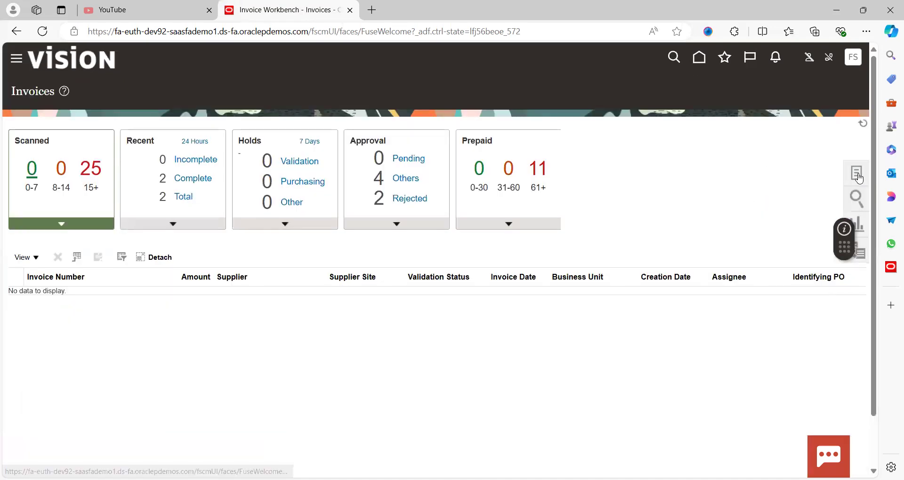
Search Manage Invoices for invoice number 887076
{"action": "left_click", "coordinate": [858, 178]}
{"action": "left_click", "coordinate": [770, 137]}
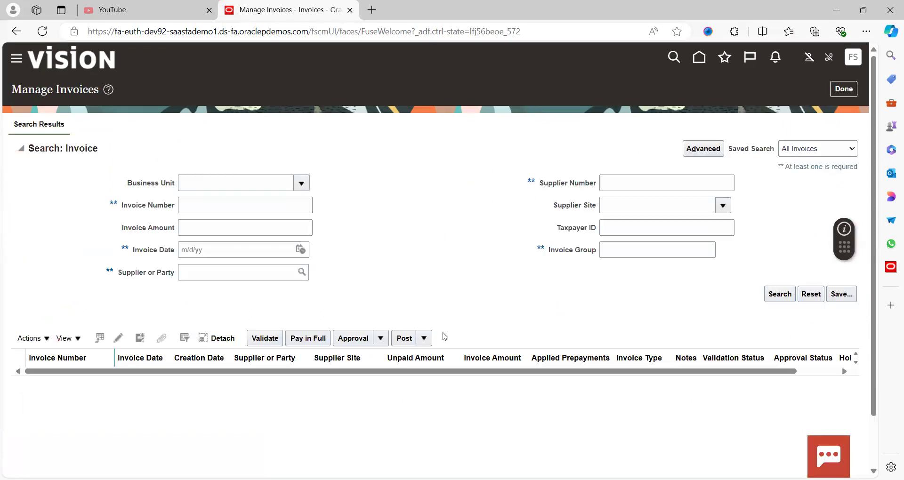
{"action": "left_click", "coordinate": [263, 203]}
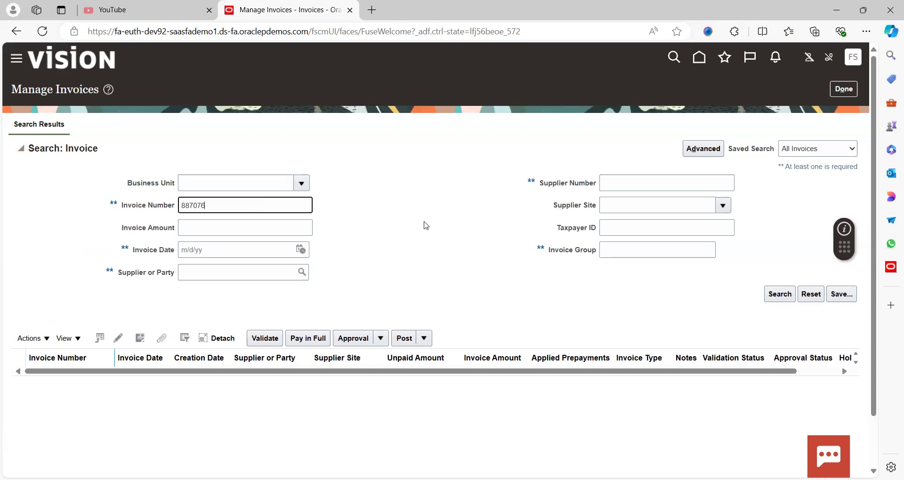
{"action": "left_click", "coordinate": [769, 296]}
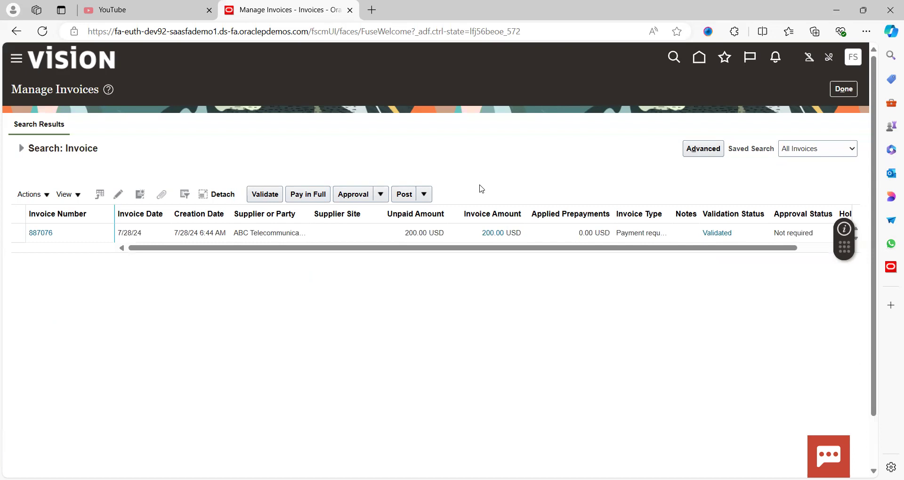
Open payment request 887076 and review its single 200.00 item line, shipping and tax sections
{"action": "left_click", "coordinate": [45, 234]}
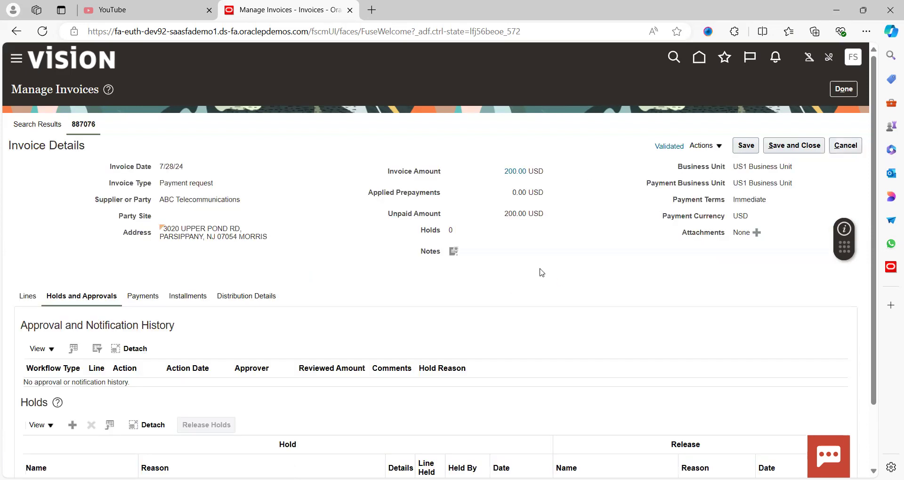
{"action": "left_click", "coordinate": [33, 299]}
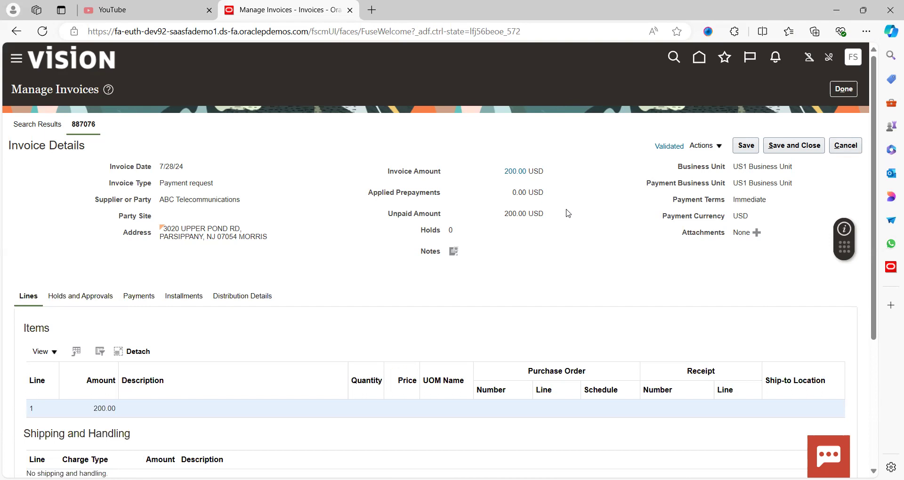
{"action": "scroll", "coordinate": [565, 225], "scroll_direction": "down", "scroll_amount": 2}
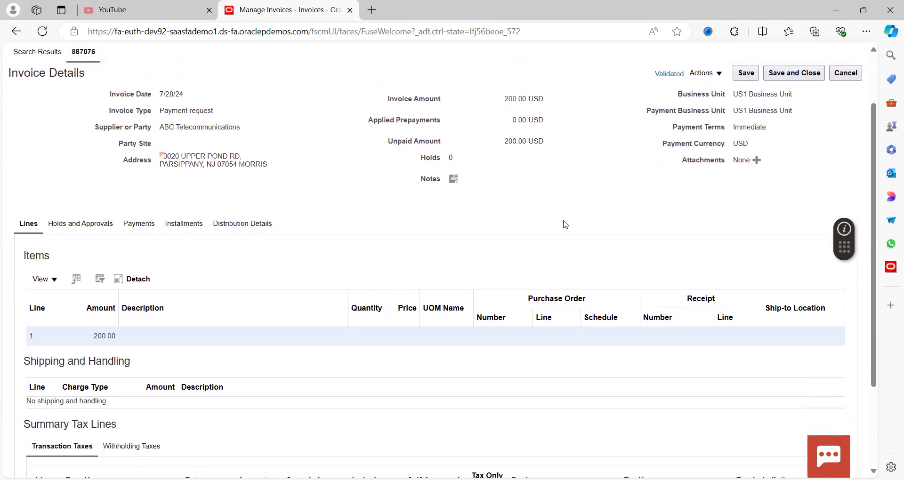
{"action": "scroll", "coordinate": [565, 225], "scroll_direction": "down", "scroll_amount": 2}
{"action": "scroll", "coordinate": [563, 221], "scroll_direction": "up", "scroll_amount": 2}
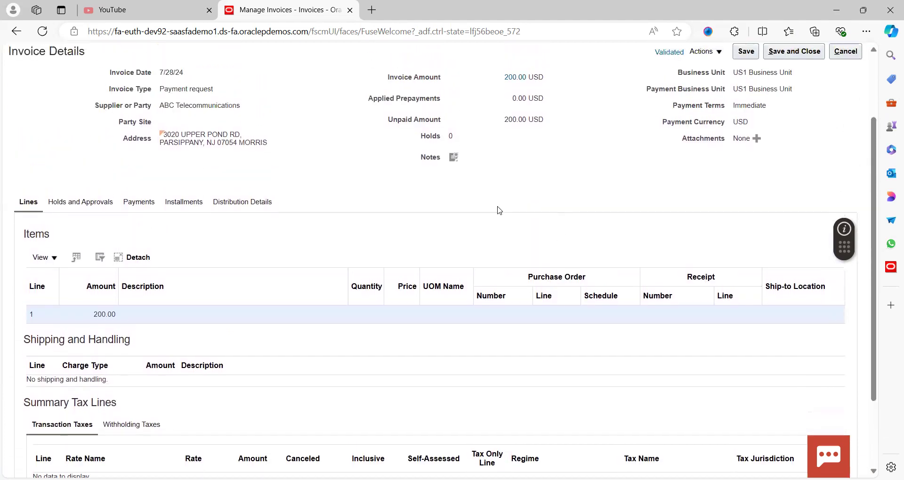
{"action": "scroll", "coordinate": [500, 211], "scroll_direction": "up", "scroll_amount": 2}
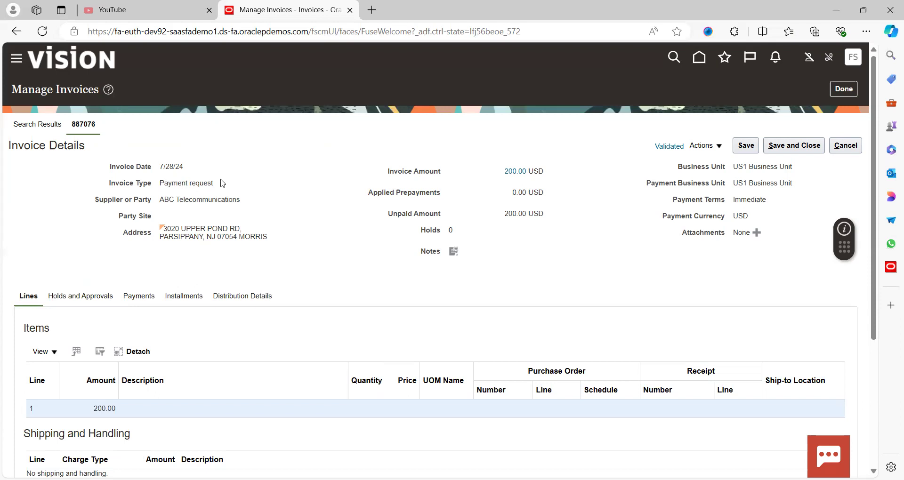
{"action": "scroll", "coordinate": [292, 216], "scroll_direction": "down", "scroll_amount": 4}
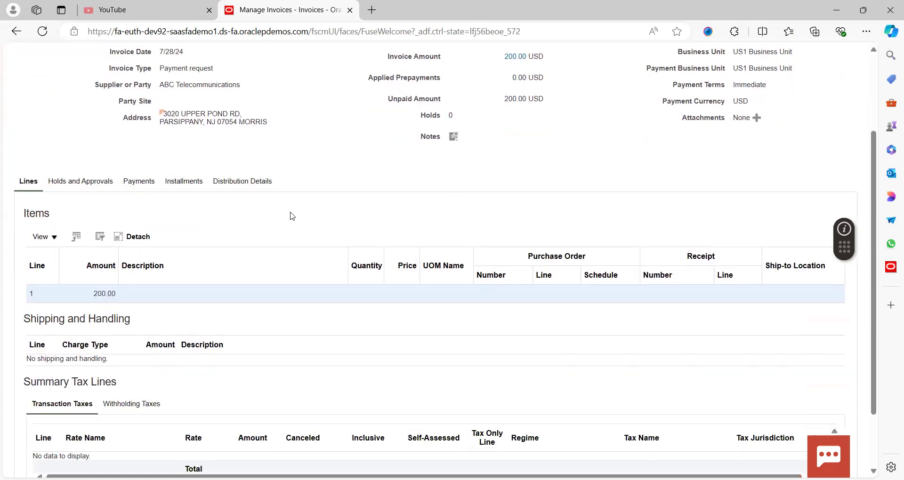
{"action": "scroll", "coordinate": [292, 216], "scroll_direction": "up", "scroll_amount": 4}
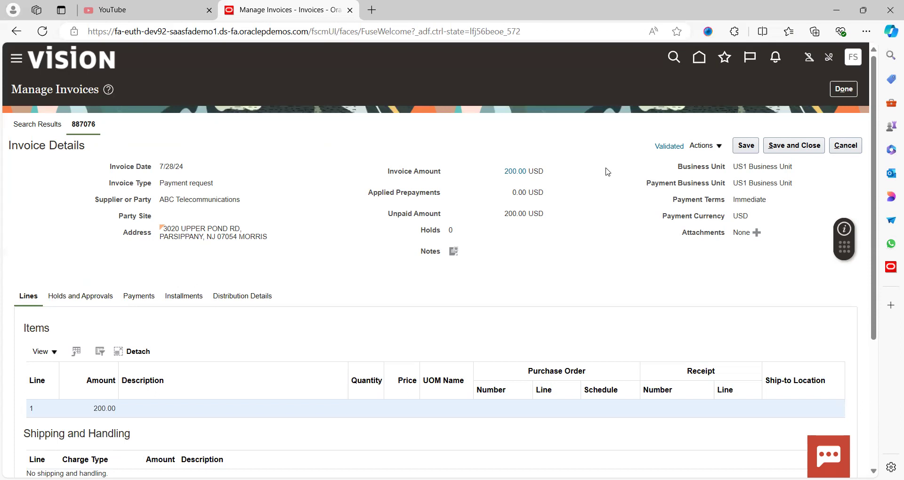
Close the invoice 887076 search and return home to the Receivables area
{"action": "left_click", "coordinate": [800, 145]}
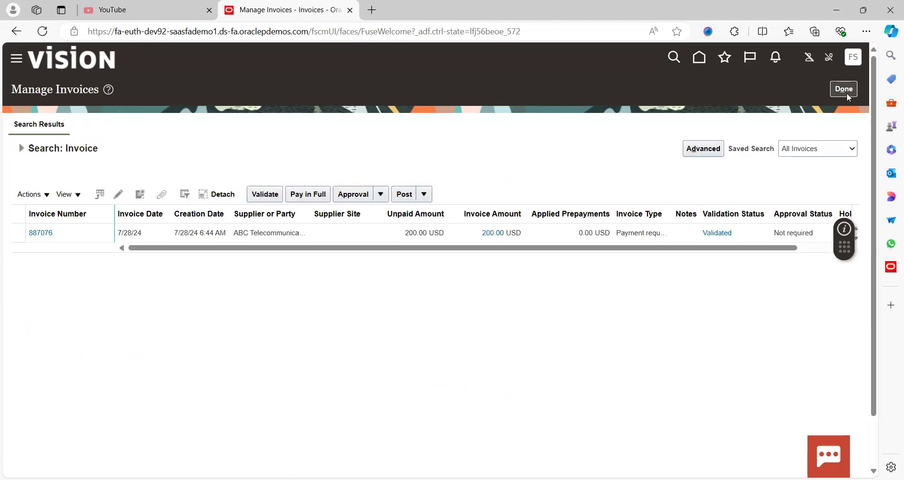
{"action": "left_click", "coordinate": [713, 152]}
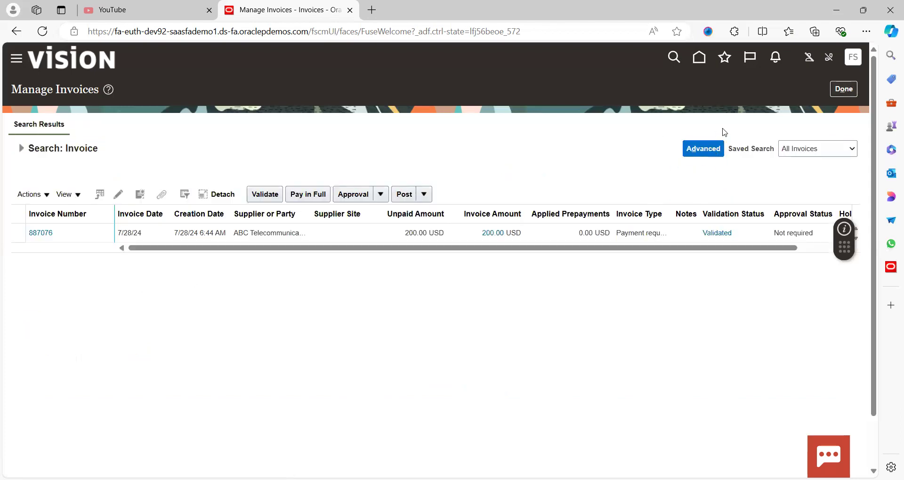
{"action": "left_click", "coordinate": [843, 94]}
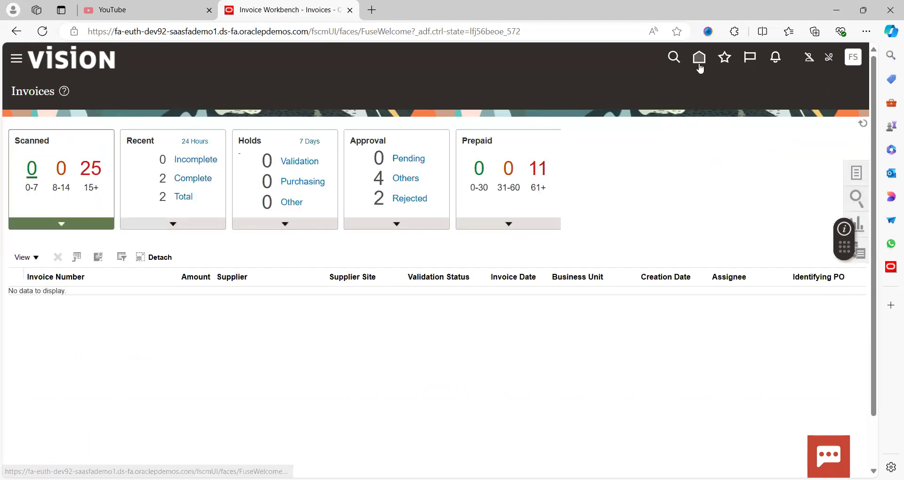
{"action": "left_click", "coordinate": [700, 58]}
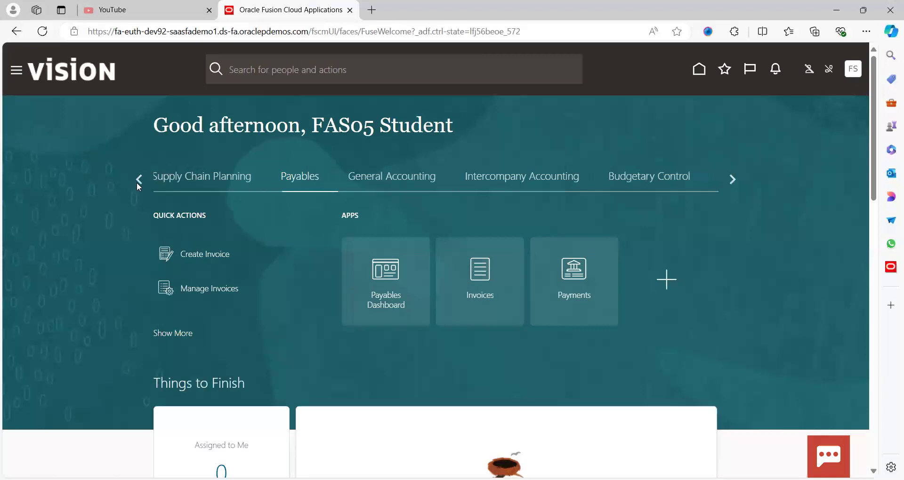
{"action": "left_click", "coordinate": [137, 180]}
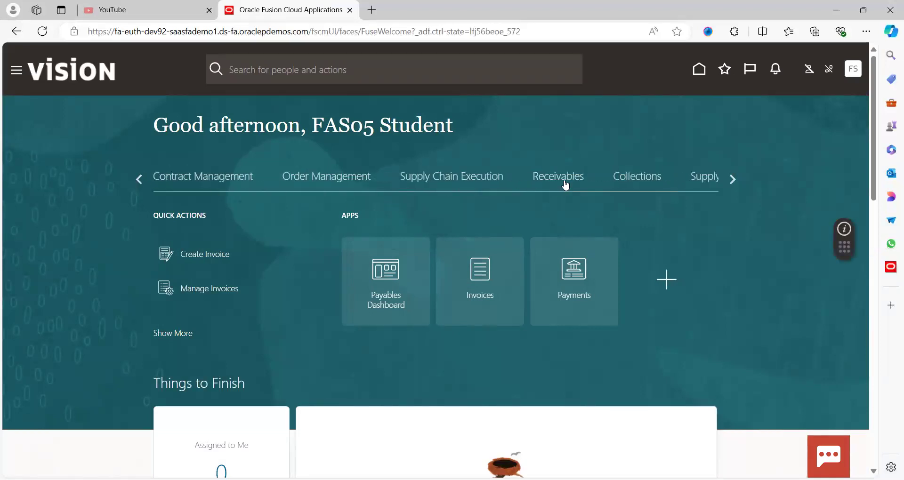
{"action": "left_click", "coordinate": [563, 179]}
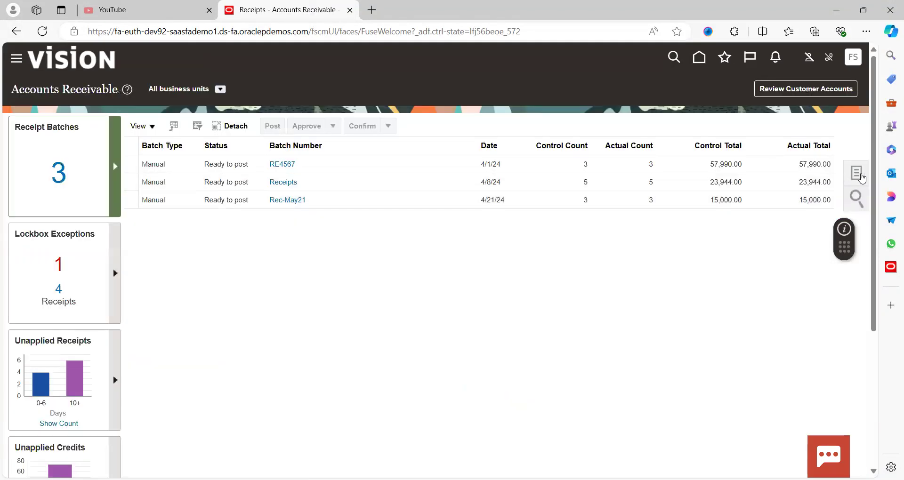
Search Manage Receipts for receipts dated 7/28/24
{"action": "left_click", "coordinate": [861, 176]}
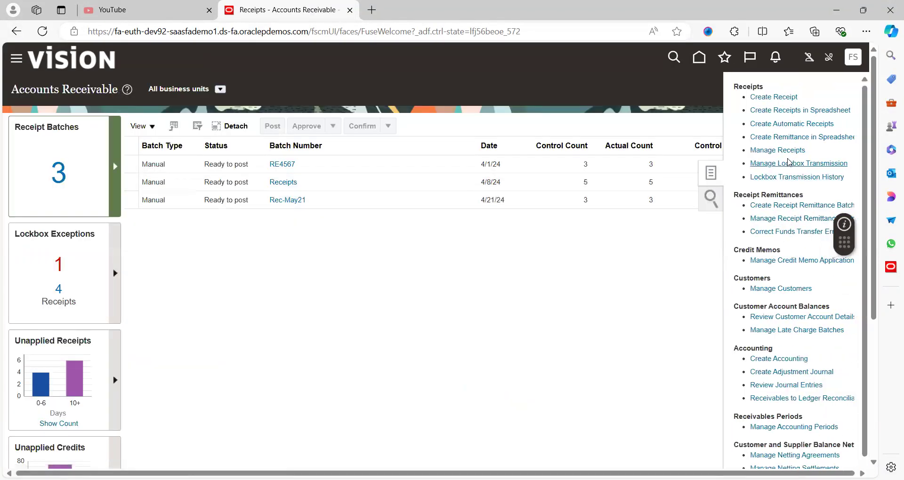
{"action": "left_click", "coordinate": [791, 150]}
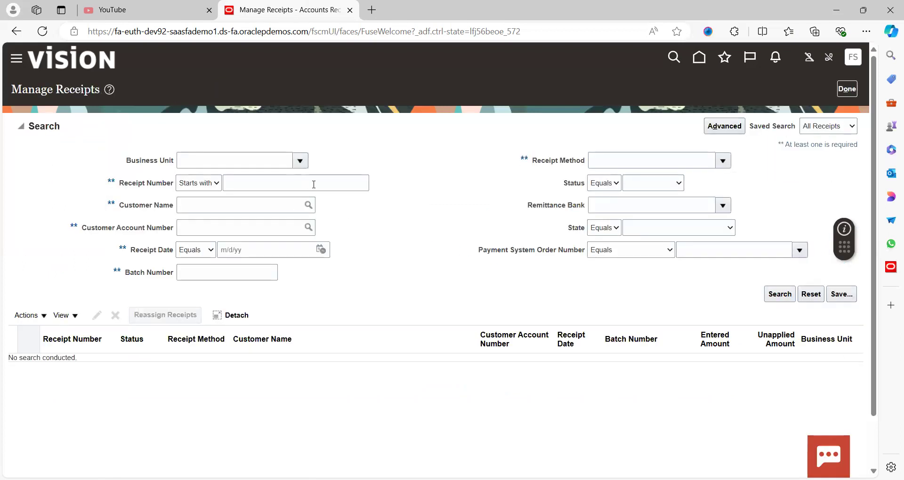
{"action": "left_click", "coordinate": [320, 249]}
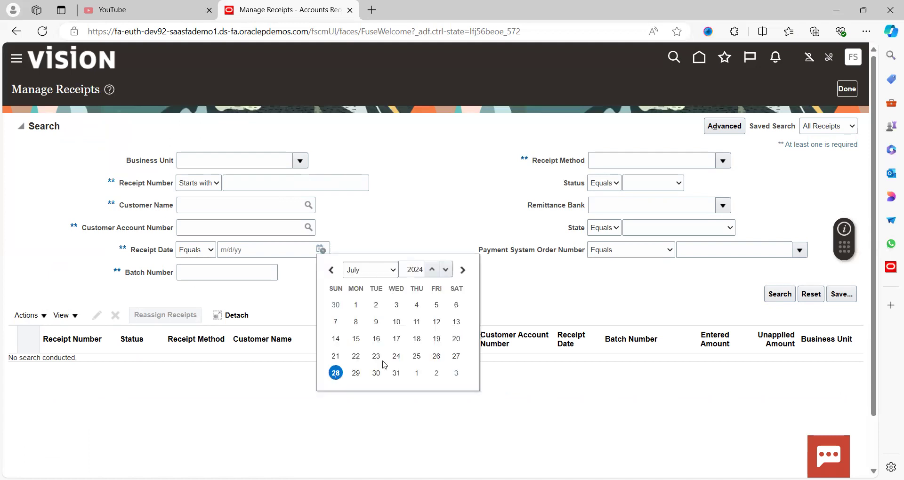
{"action": "left_click", "coordinate": [344, 378]}
{"action": "left_click", "coordinate": [782, 300]}
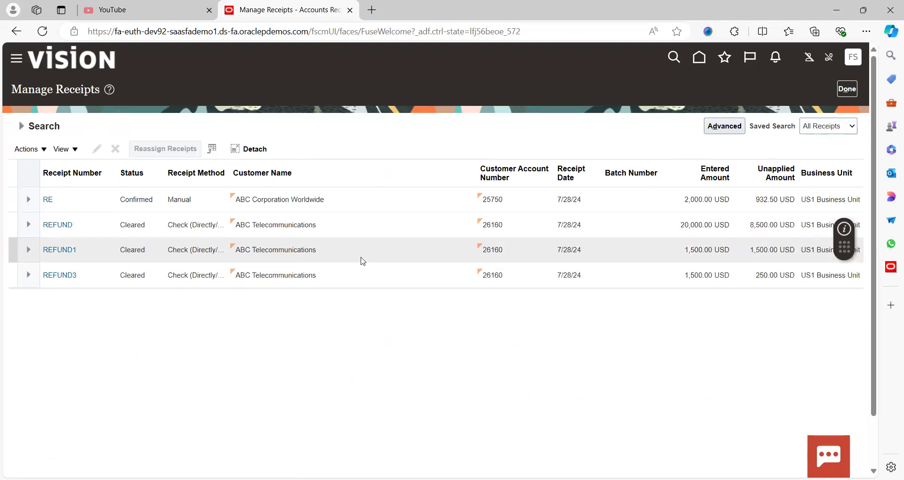
Run Account in Draft on REFUND3 and check its five draft lines, including the 200.00 refund credit
{"action": "left_click", "coordinate": [65, 280]}
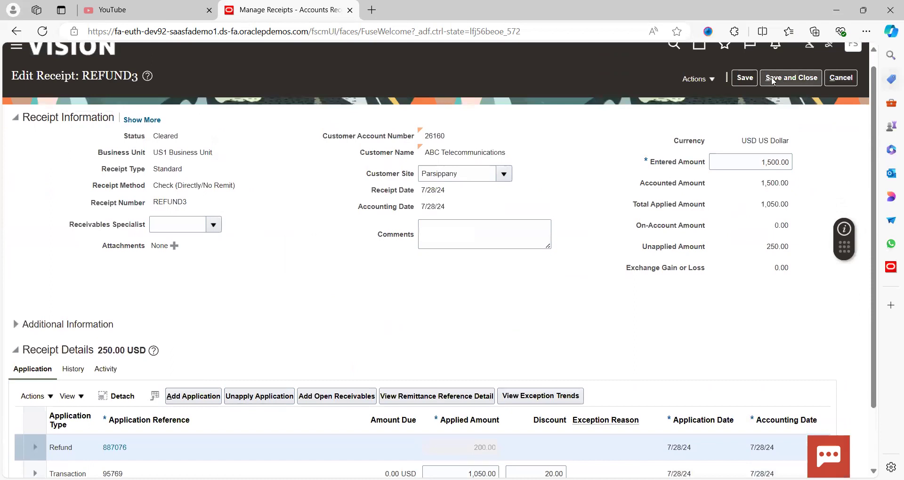
{"action": "left_click", "coordinate": [698, 79]}
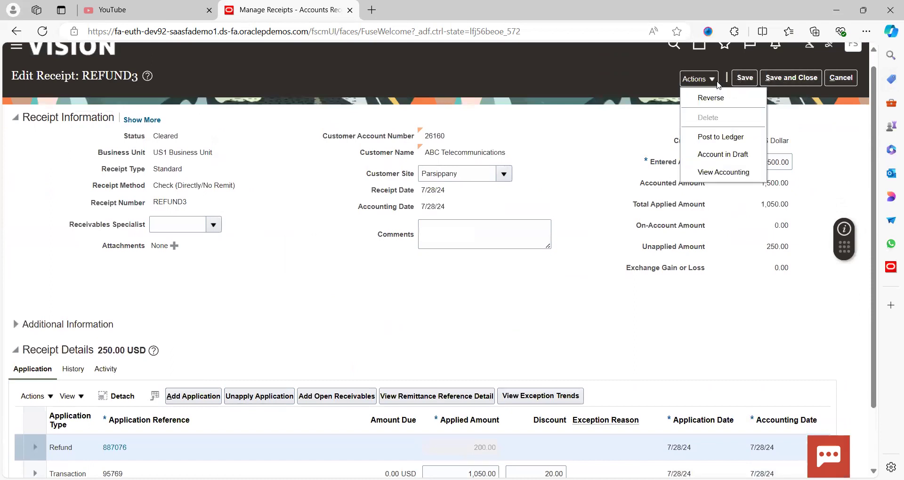
{"action": "left_click", "coordinate": [727, 157]}
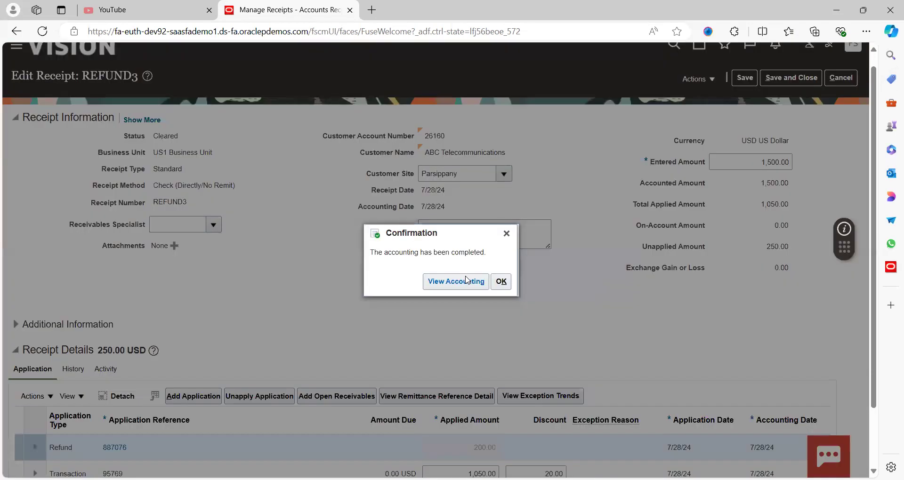
{"action": "left_click", "coordinate": [466, 280]}
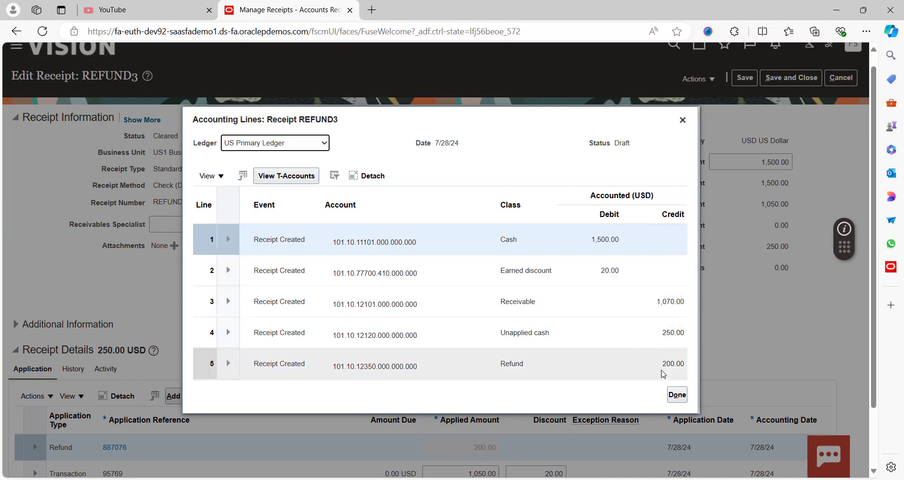
{"action": "left_click", "coordinate": [677, 395]}
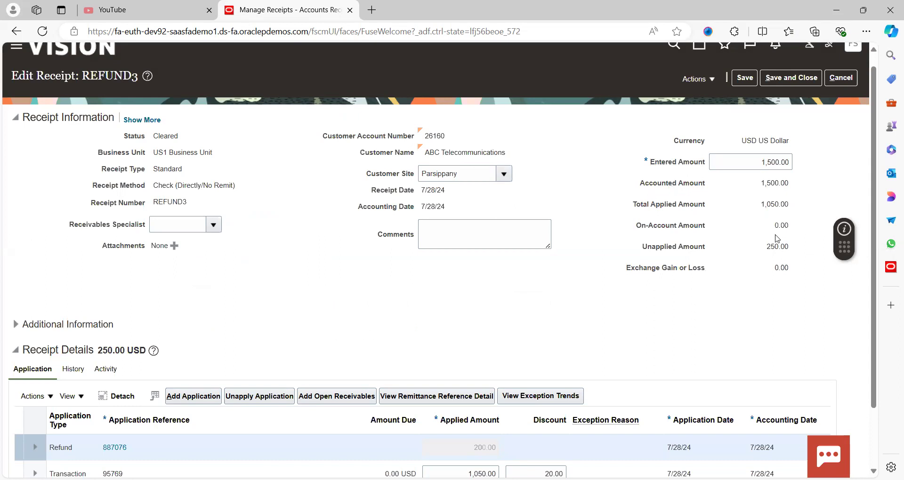
Cancel out of REFUND3 without saving and open receipt RE
{"action": "left_click", "coordinate": [840, 78]}
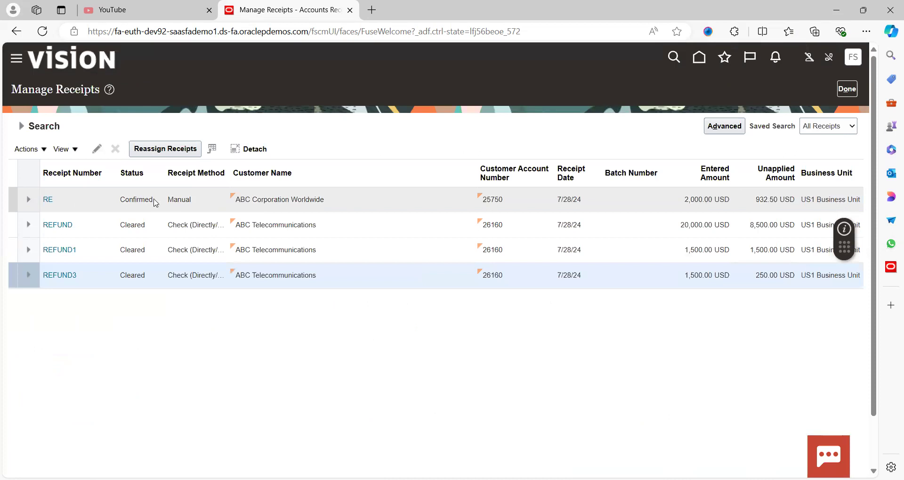
{"action": "left_click", "coordinate": [51, 201]}
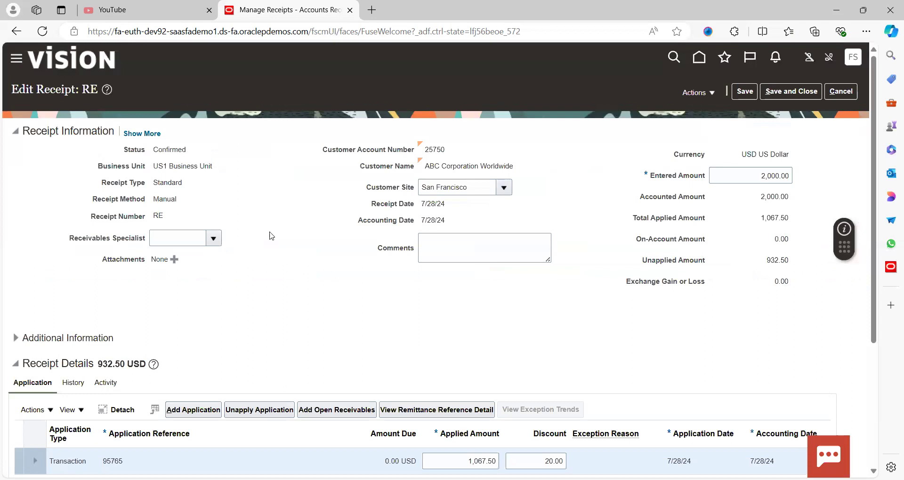
{"action": "scroll", "coordinate": [272, 235], "scroll_direction": "down", "scroll_amount": 4}
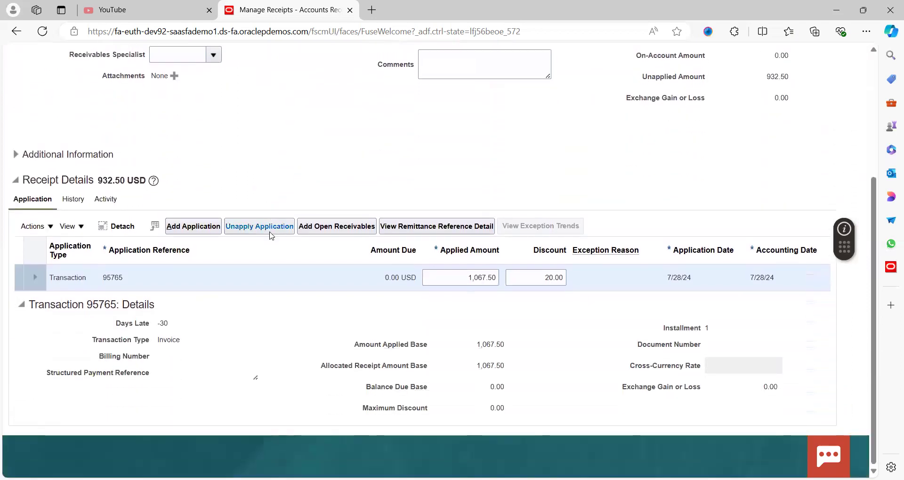
Select the transaction 95765 application row and check its actions without choosing any
{"action": "left_click", "coordinate": [188, 285]}
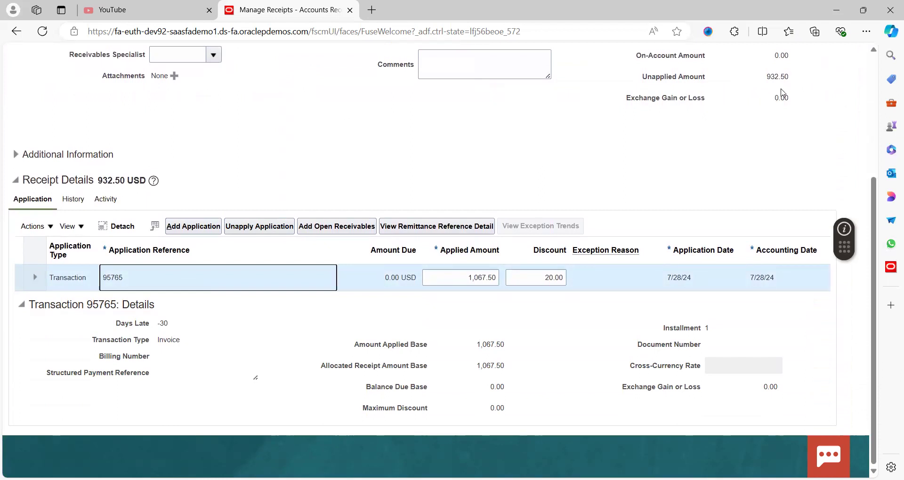
{"action": "left_click", "coordinate": [249, 178]}
{"action": "left_click", "coordinate": [200, 282]}
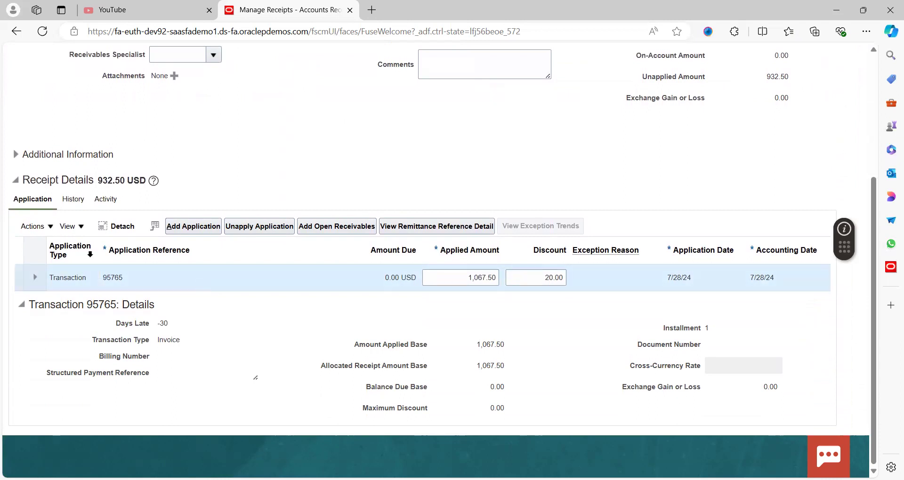
{"action": "left_click", "coordinate": [32, 227]}
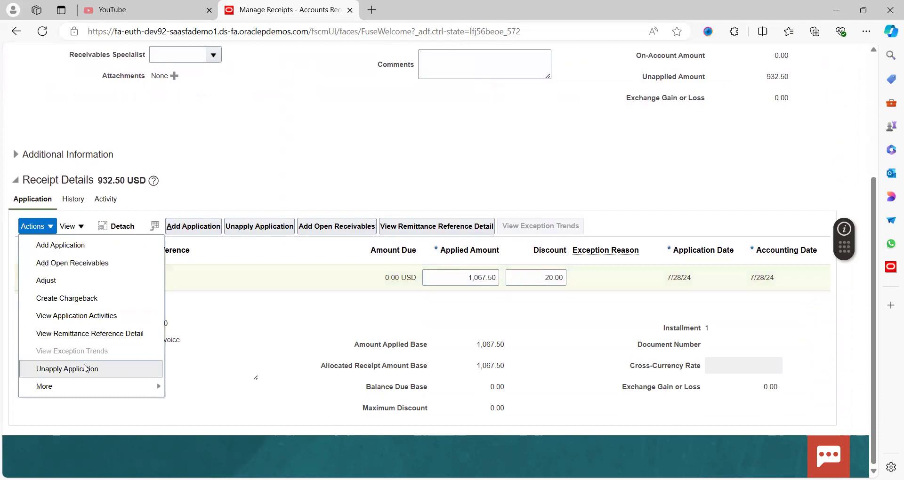
{"action": "mouse_move", "coordinate": [67, 387]}
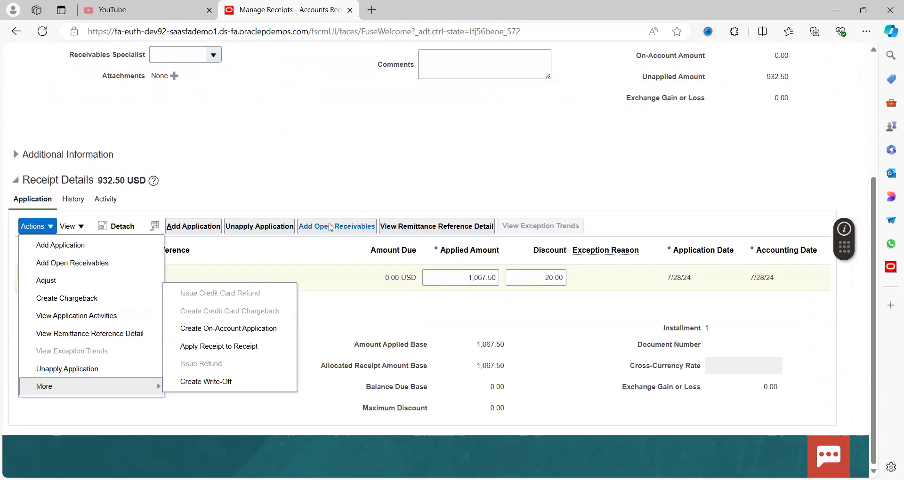
{"action": "left_click", "coordinate": [350, 201]}
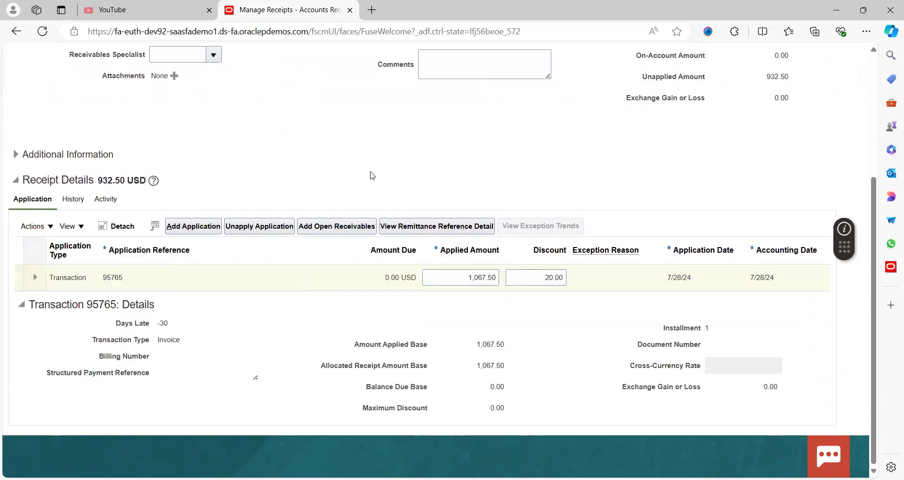
{"action": "scroll", "coordinate": [372, 175], "scroll_direction": "up", "scroll_amount": 3}
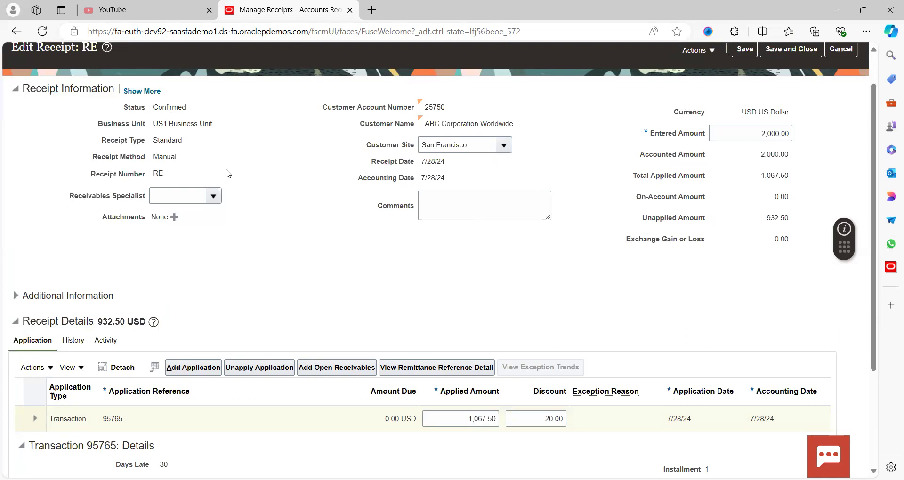
{"action": "left_click", "coordinate": [875, 70]}
{"action": "scroll", "coordinate": [613, 155], "scroll_direction": "up", "scroll_amount": 1}
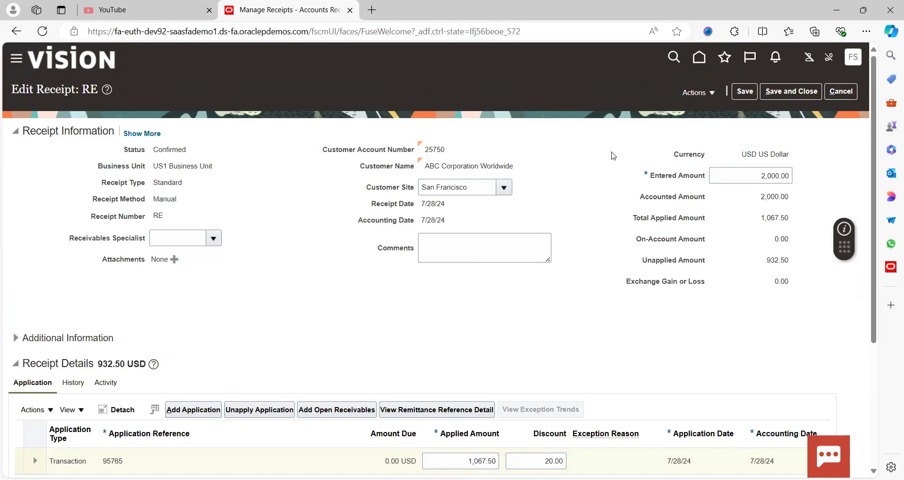